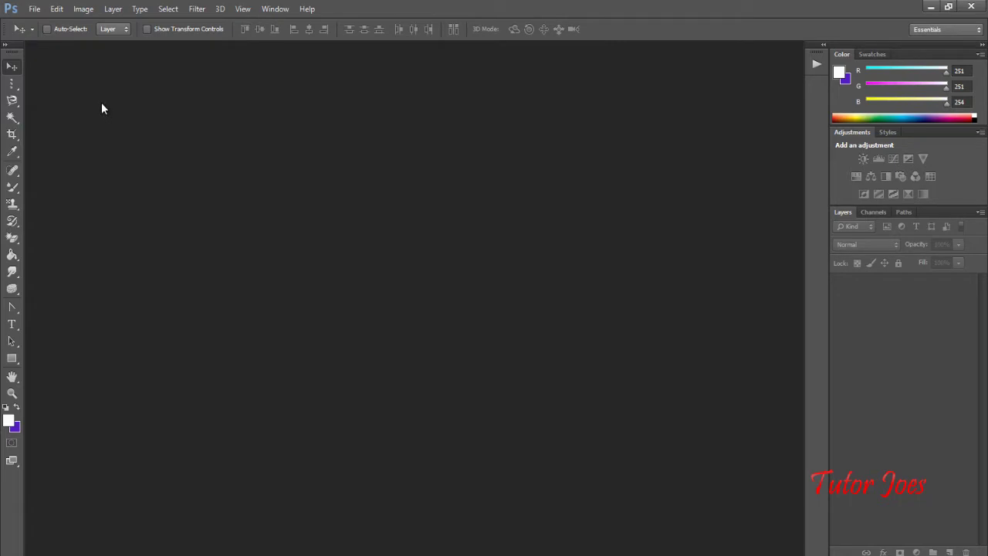
# Step: Open 1.jpg from the IMAGES folder through File > Open
pyautogui.click(35, 10)
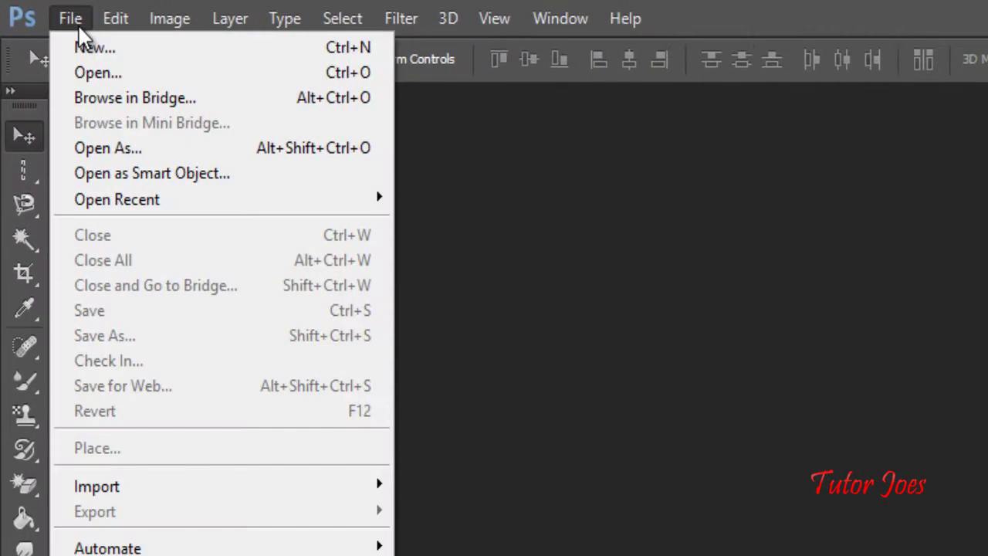
pyautogui.click(97, 71)
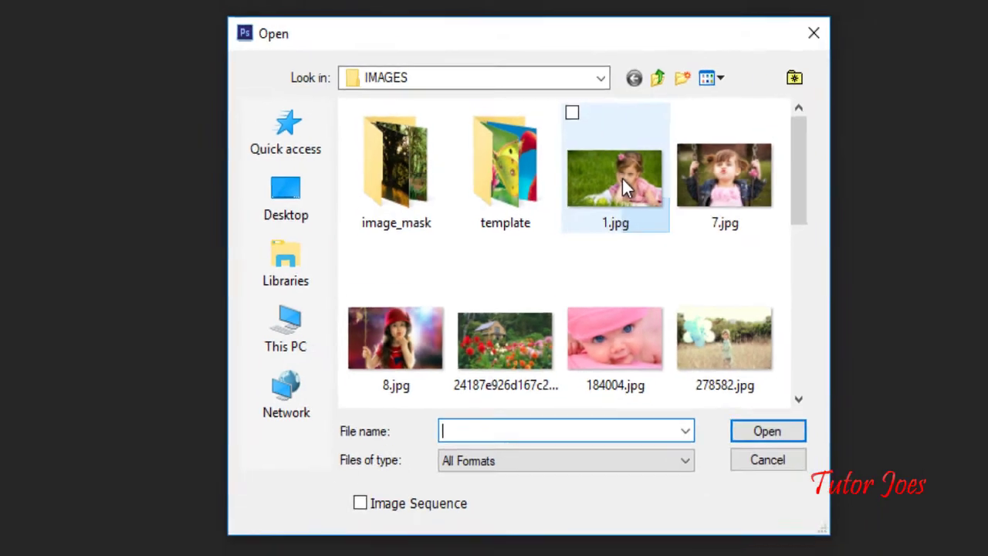
pyautogui.doubleClick(623, 180)
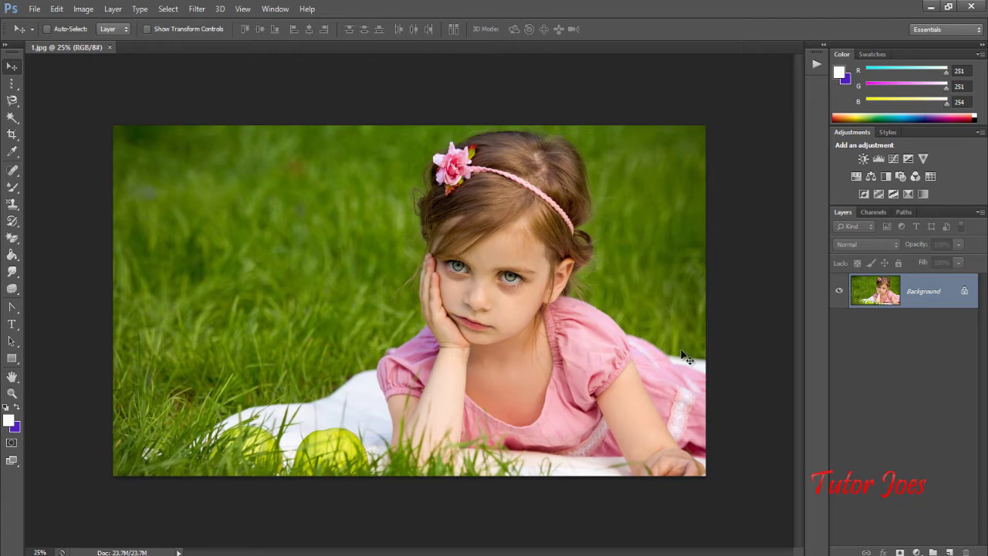
# Step: Duplicate the photo with Ctrl+J into Layer 1 and Layer 1 copy, then select Background
pyautogui.rightClick(932, 297)
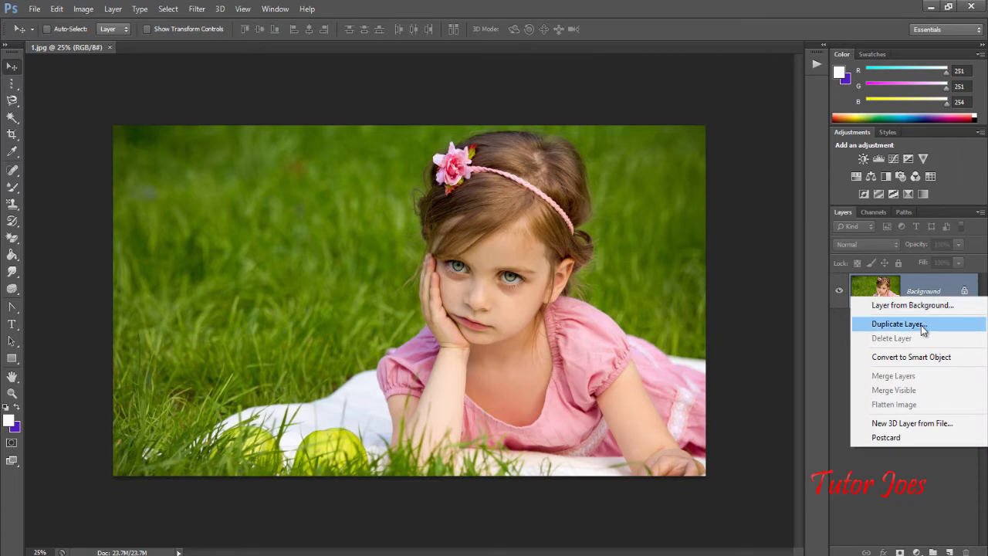
pyautogui.click(923, 324)
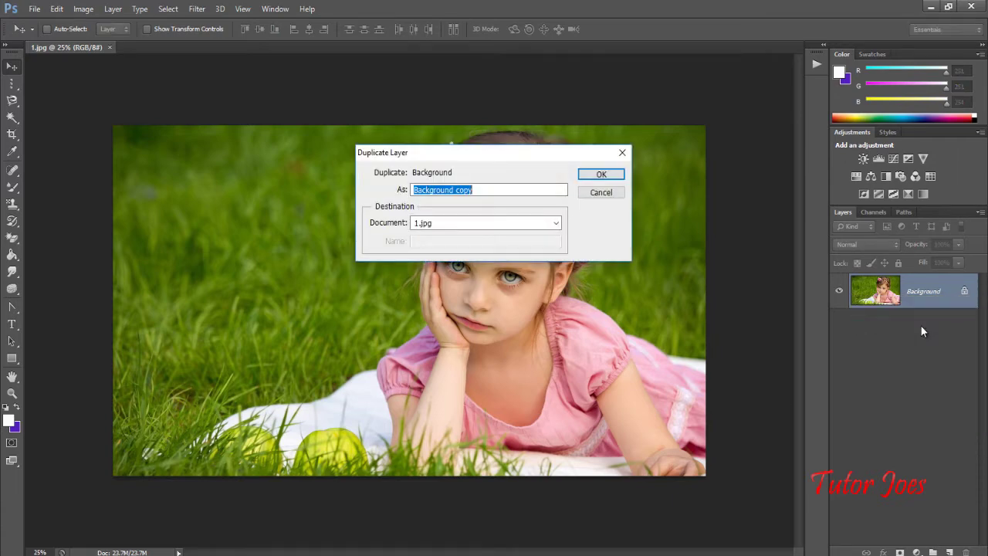
pyautogui.click(622, 152)
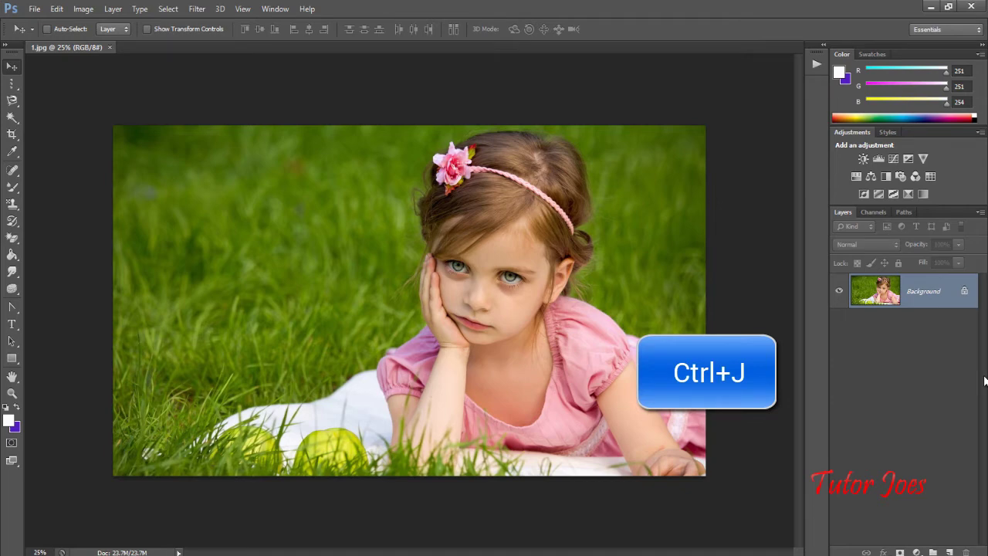
pyautogui.hotkey('ctrl', 'j')
pyautogui.hotkey('ctrl', 'j')
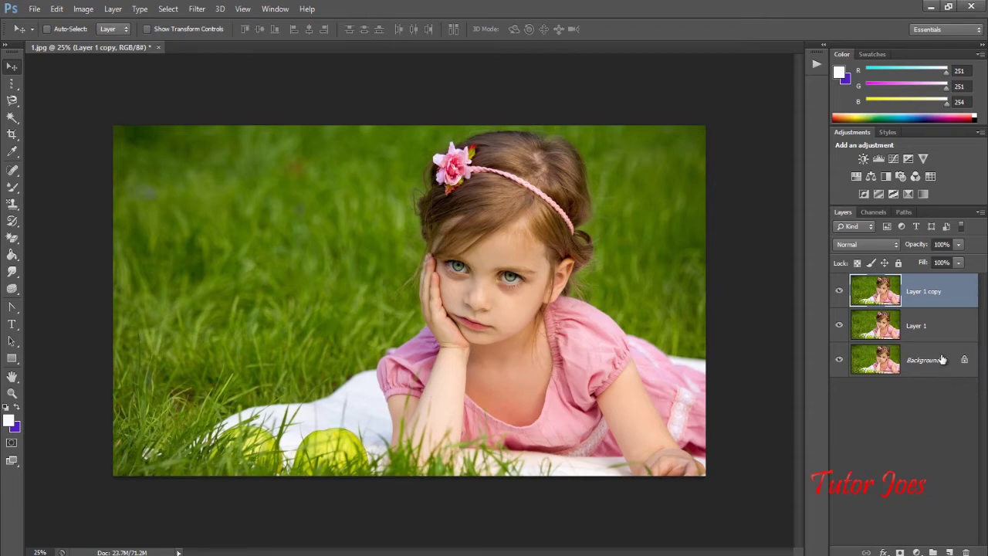
pyautogui.click(941, 356)
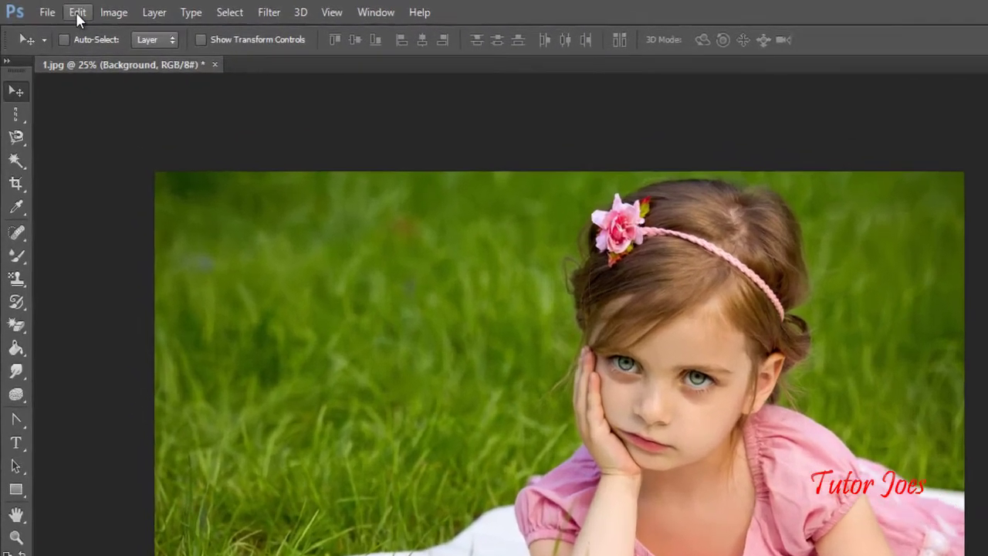
# Step: Fill the Background layer with White via Edit > Fill
pyautogui.click(56, 8)
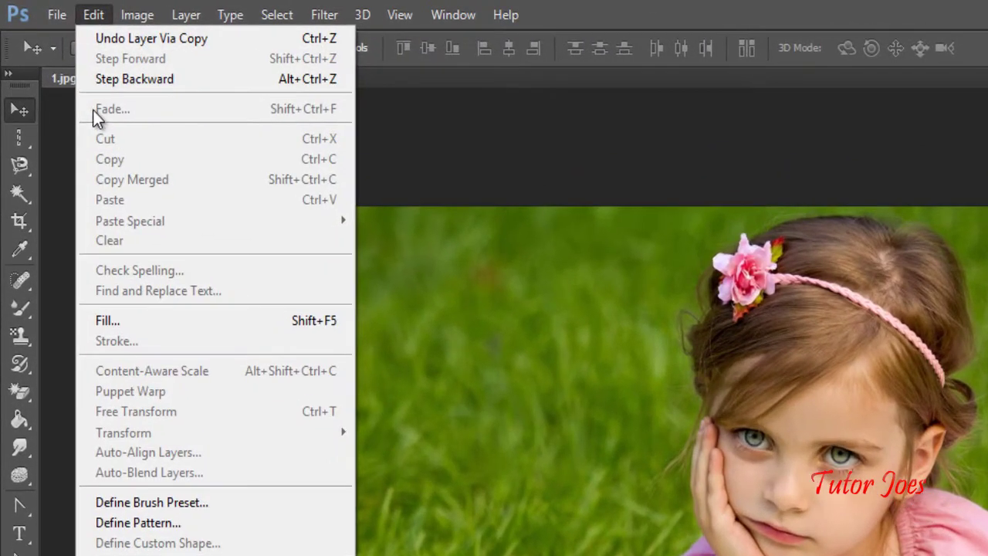
pyautogui.click(132, 321)
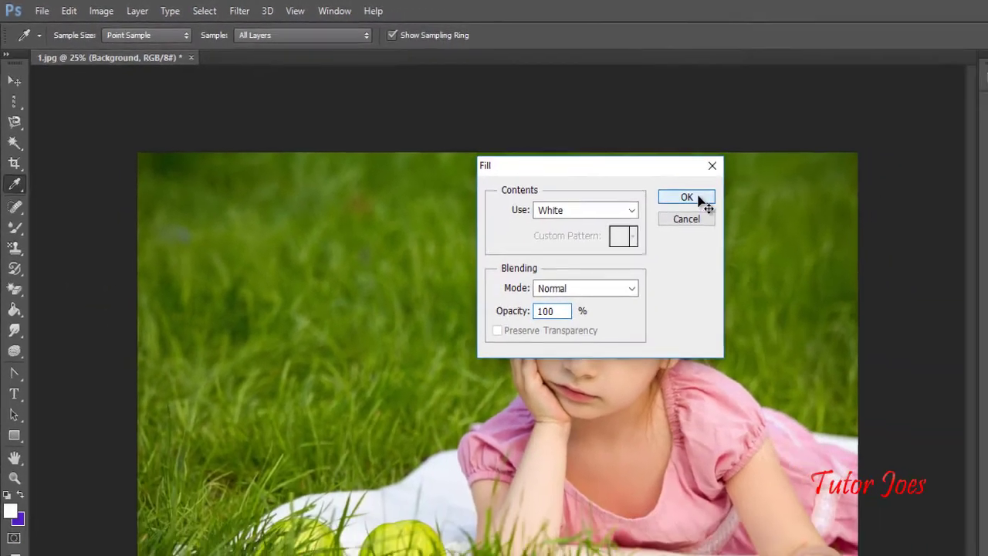
pyautogui.click(928, 268)
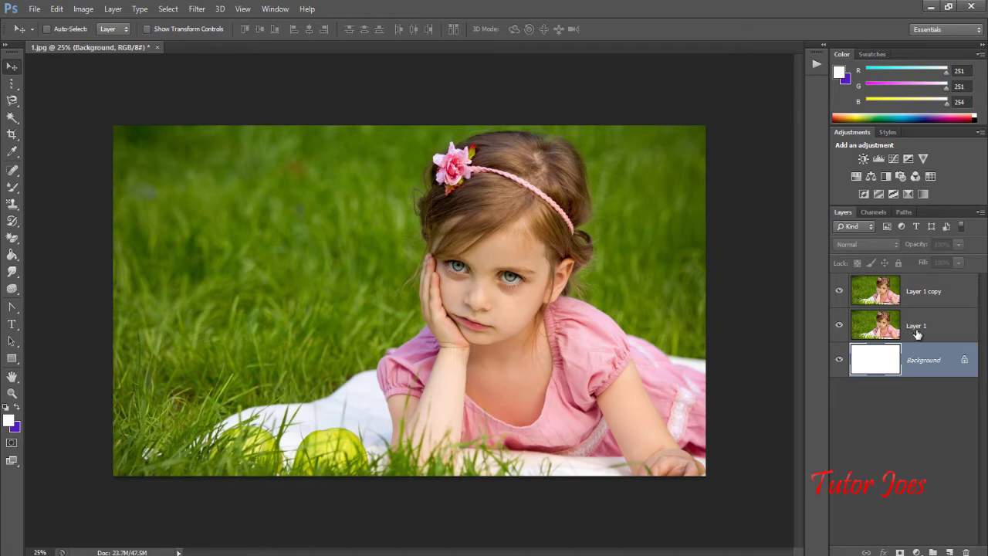
# Step: Name the two duplicate layers 'pixels' and 'smart object', fixing a typo in the second
pyautogui.doubleClick(916, 327)
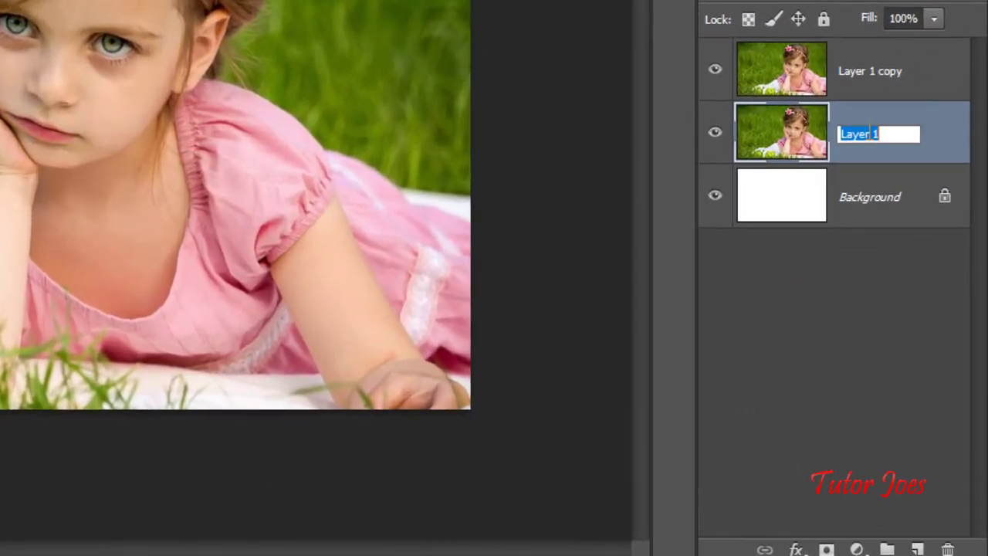
pyautogui.write('pixels')
pyautogui.doubleClick(872, 71)
pyautogui.write('s')
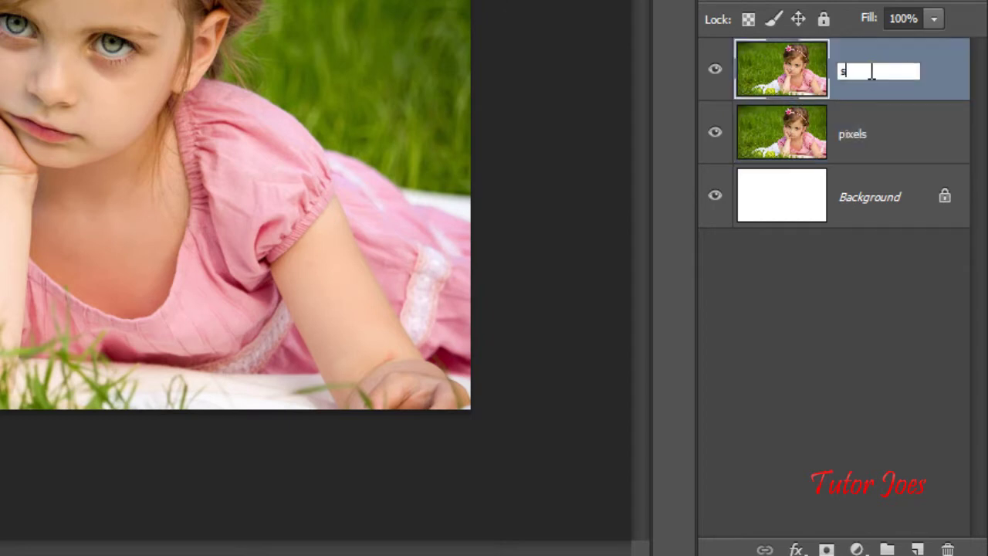
pyautogui.write('mart obg')
pyautogui.press('BackSpace')
pyautogui.write('ject')
pyautogui.press('Return')
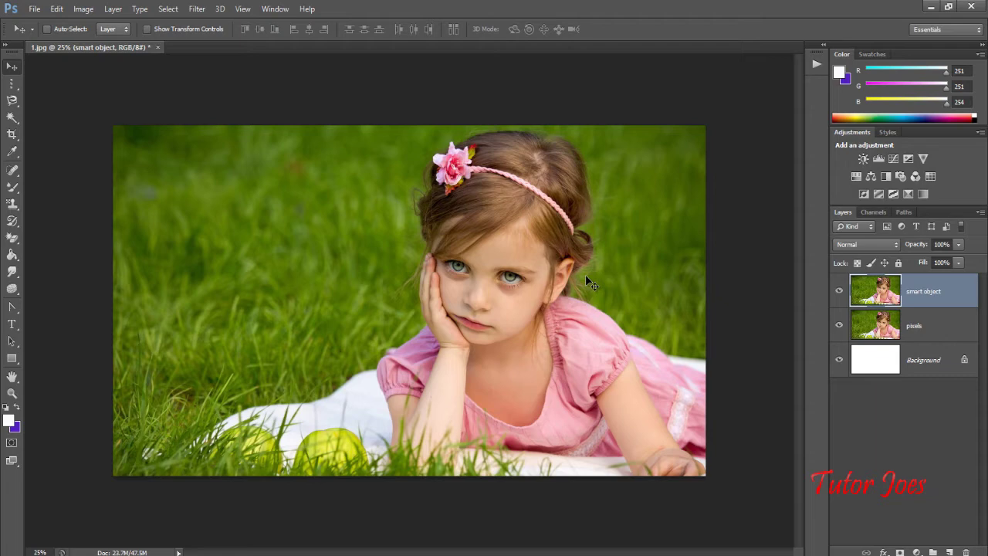
# Step: Set Canvas Size to 200% width and height in Percent, anchored middle-left
pyautogui.click(89, 14)
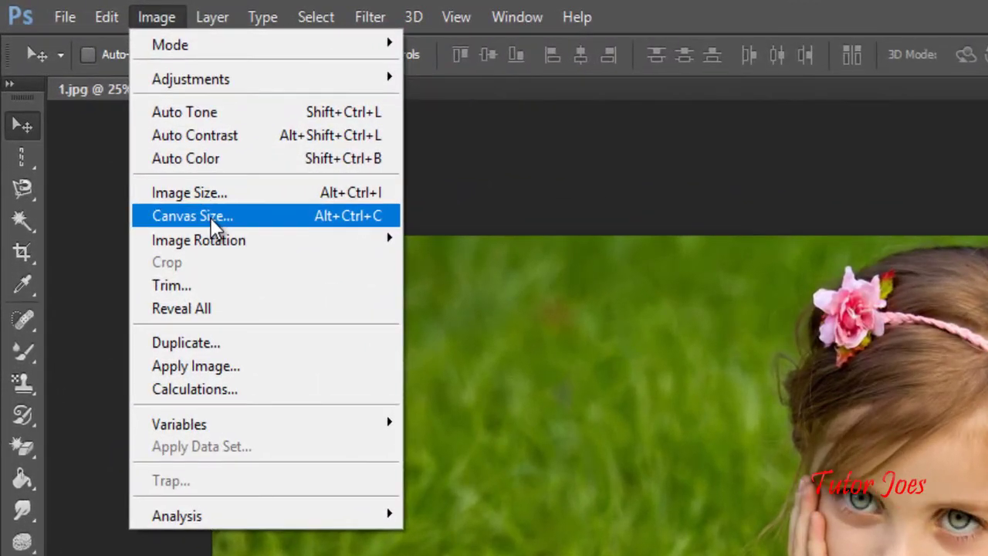
pyautogui.click(212, 219)
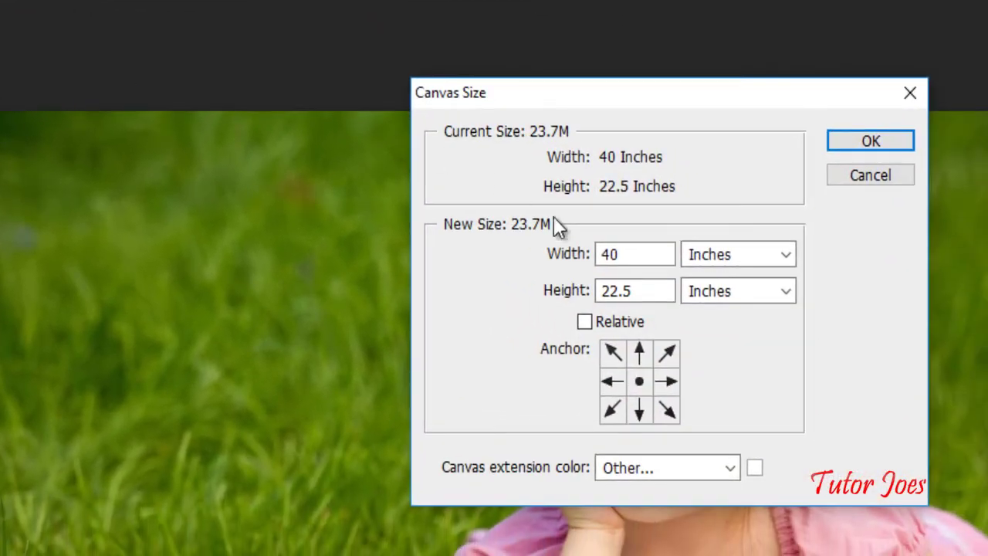
pyautogui.click(714, 262)
pyautogui.click(718, 279)
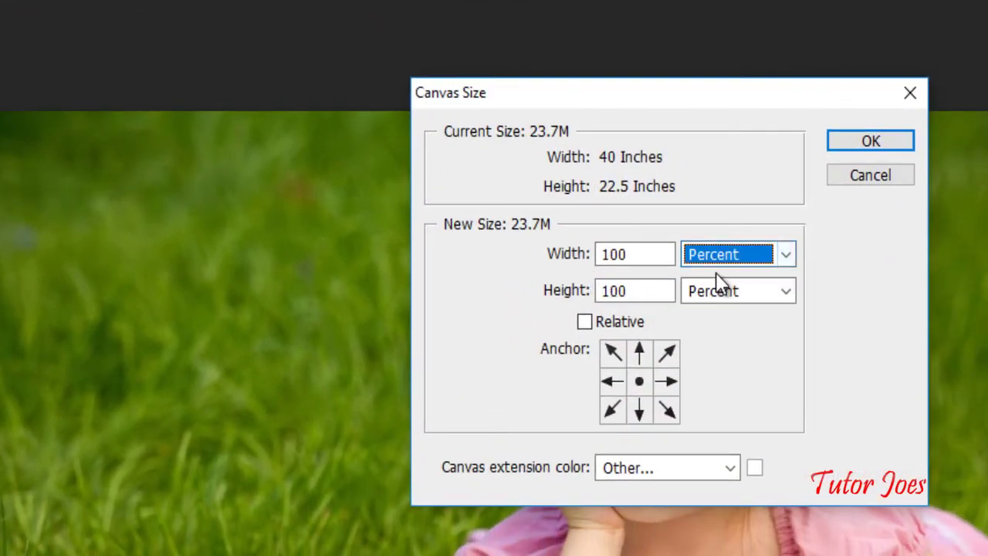
pyautogui.doubleClick(640, 257)
pyautogui.write('20')
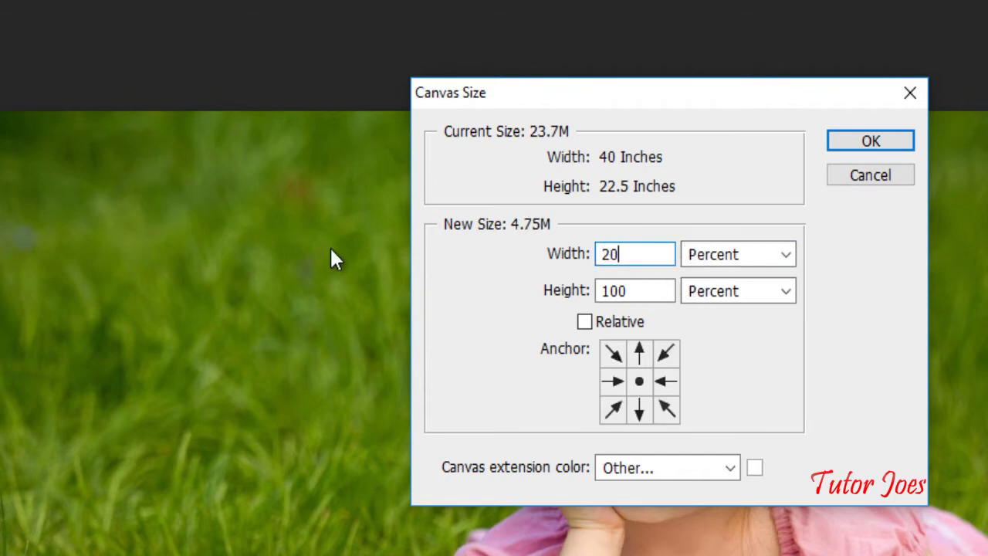
pyautogui.write('0')
pyautogui.press('Tab')
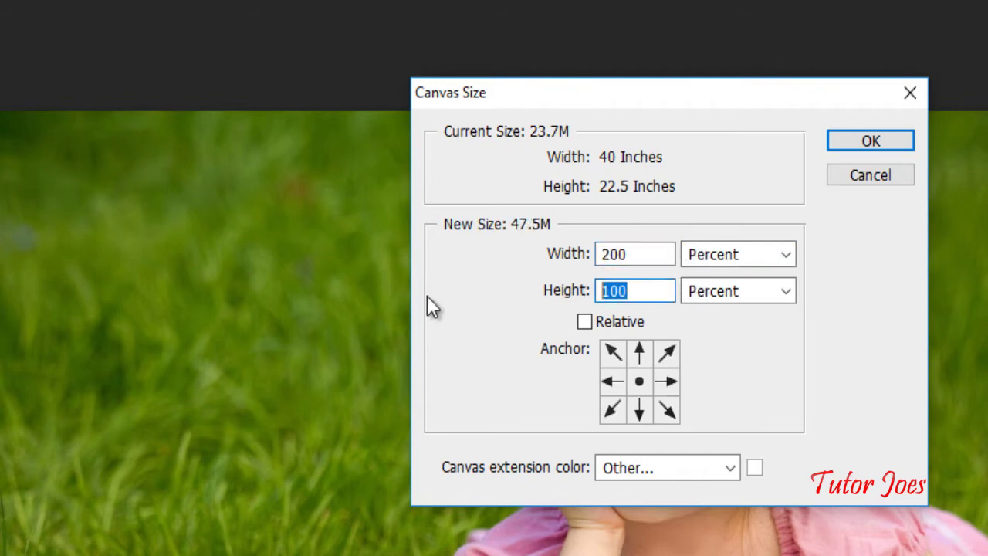
pyautogui.write('200')
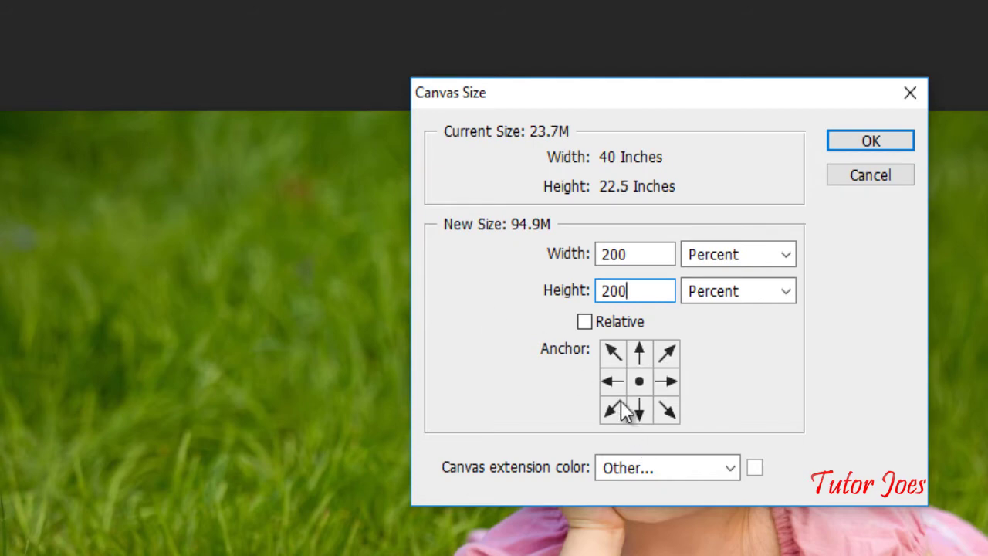
pyautogui.click(617, 381)
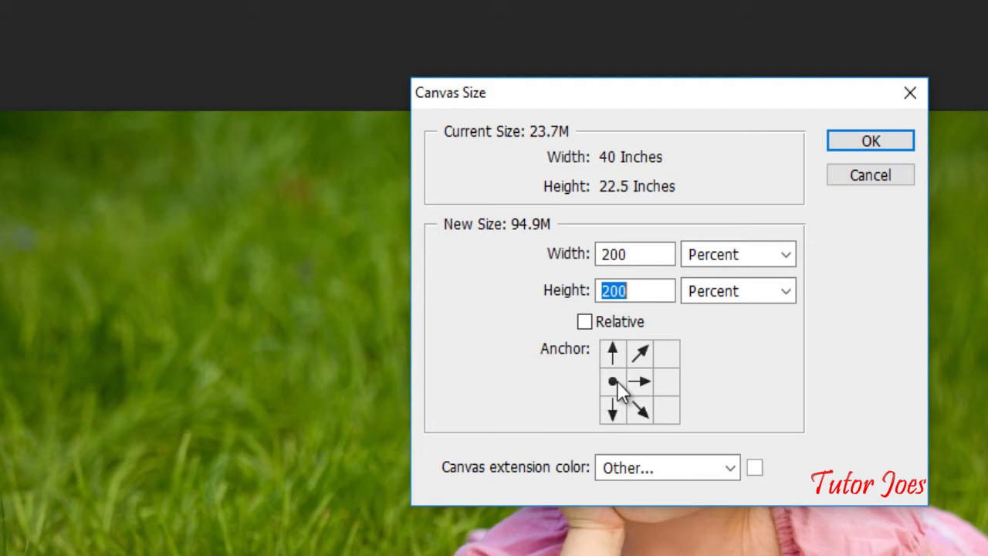
pyautogui.click(870, 141)
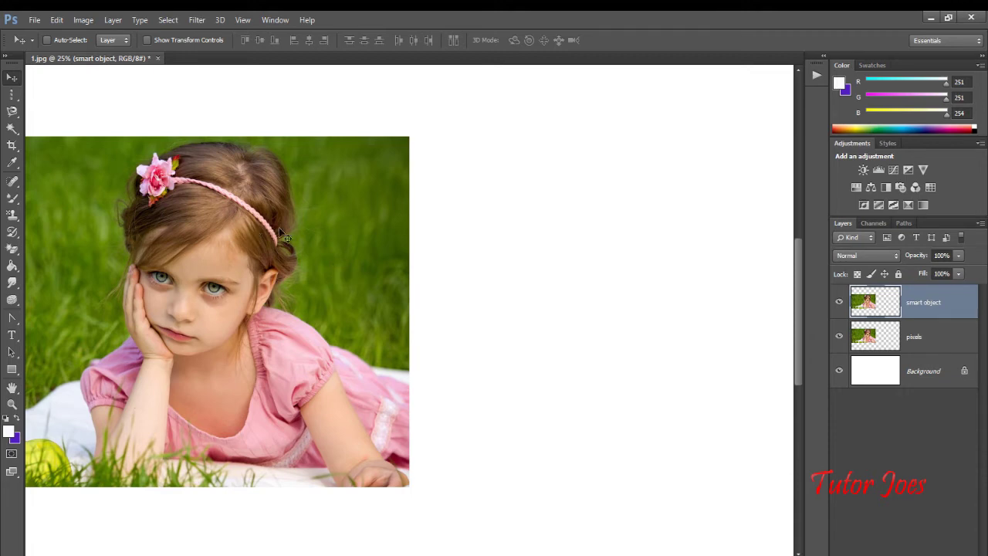
# Step: Select the smart object layer and drag its photo toward the right, redoing the first attempt
pyautogui.click(906, 341)
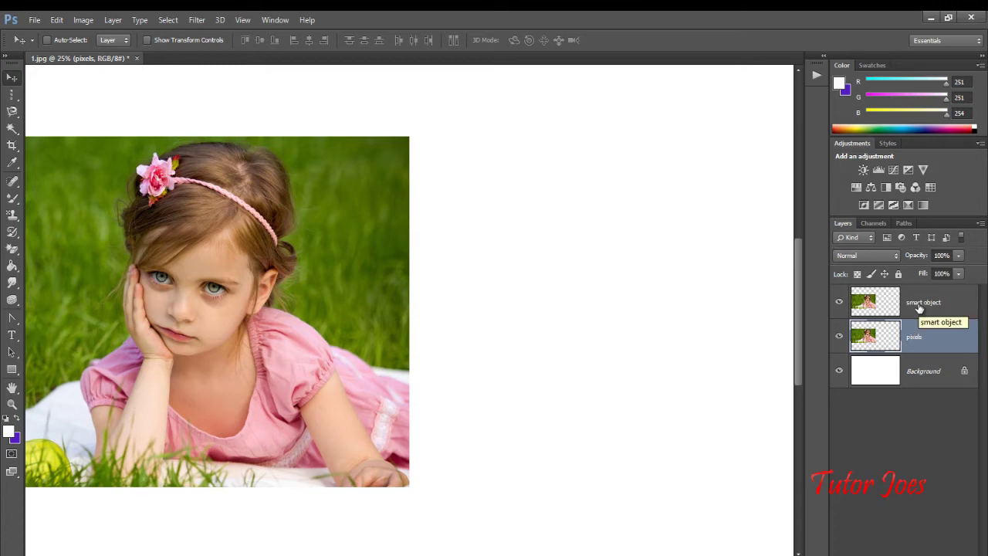
pyautogui.click(919, 306)
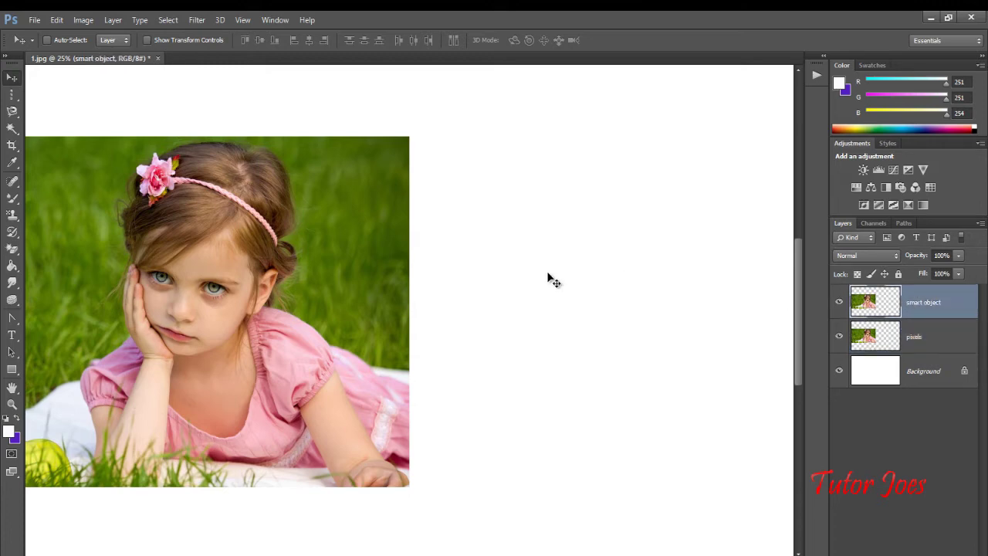
pyautogui.moveTo(302, 323); pyautogui.dragTo(795, 324)
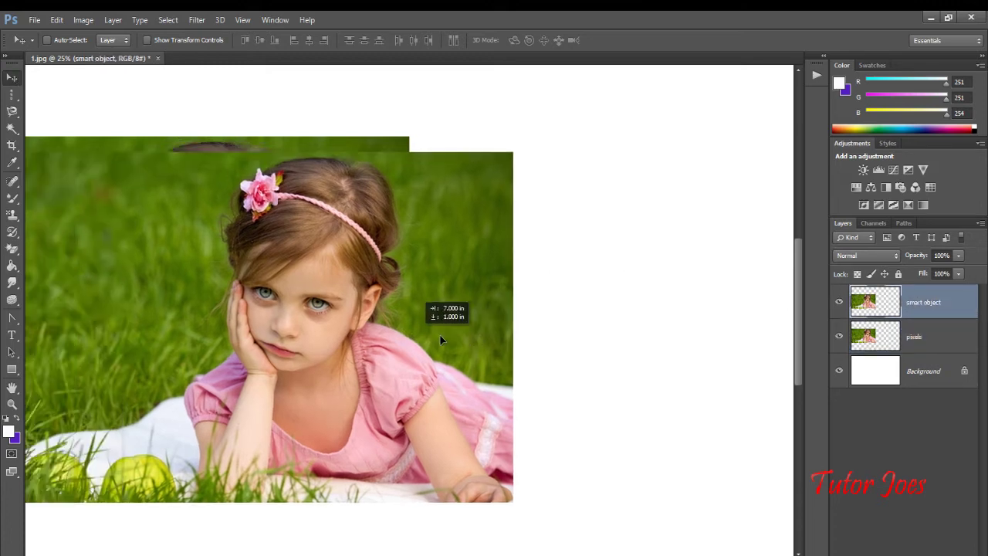
pyautogui.hotkey('ctrl', 'z')
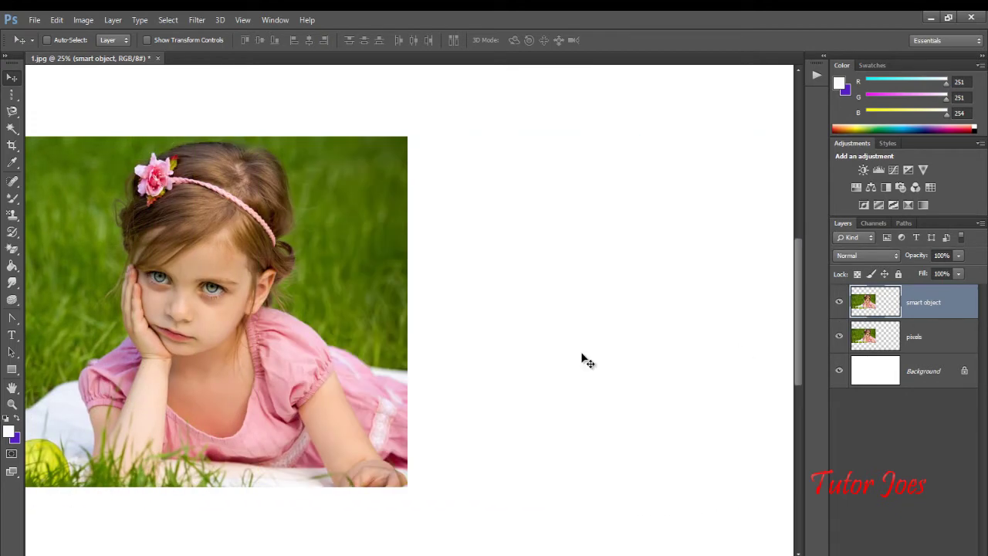
pyautogui.moveTo(409, 363)
pyautogui.mouseDown()
pyautogui.moveTo(486, 369)
pyautogui.moveTo(764, 342)
pyautogui.mouseUp()
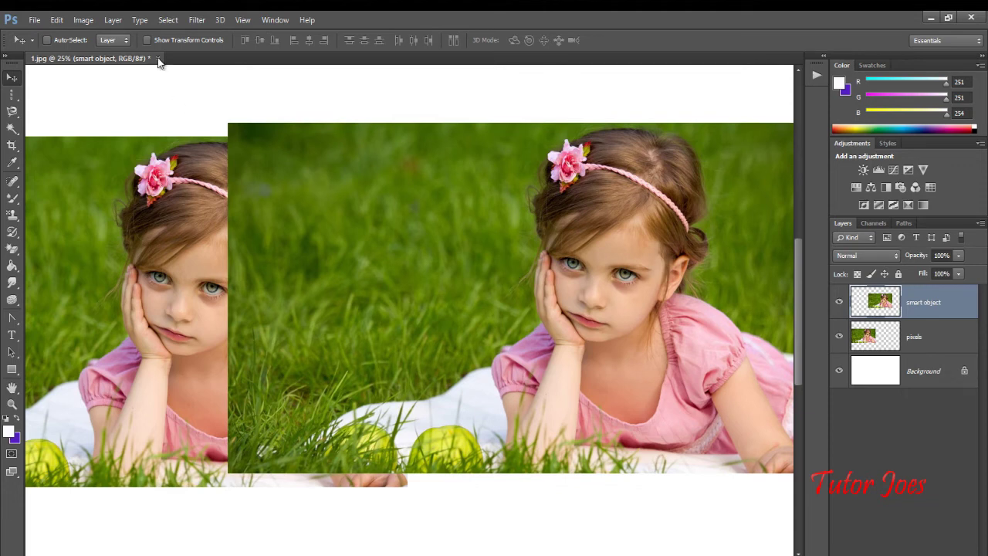
# Step: Fit the canvas on screen and butt the smart object photo against the left photo
pyautogui.click(244, 20)
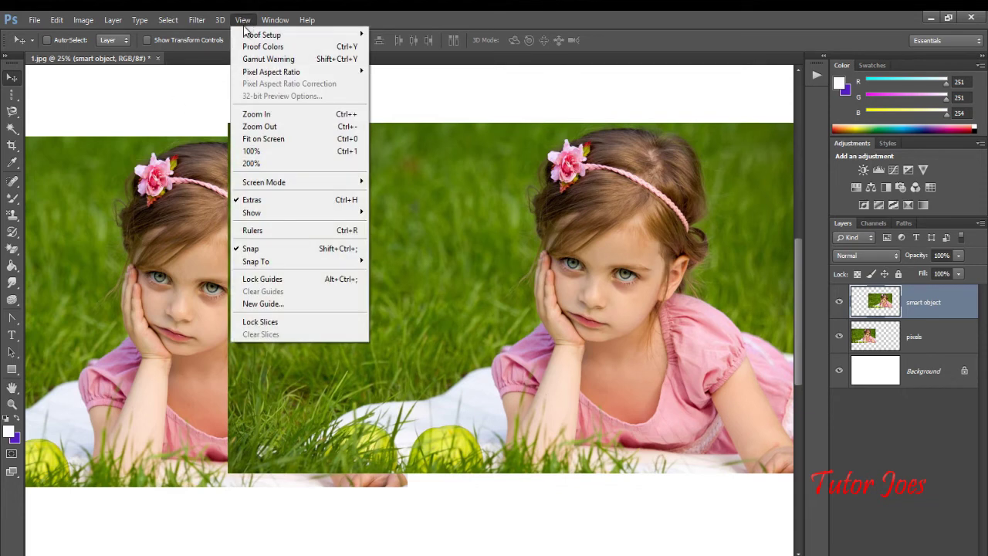
pyautogui.moveTo(262, 35)
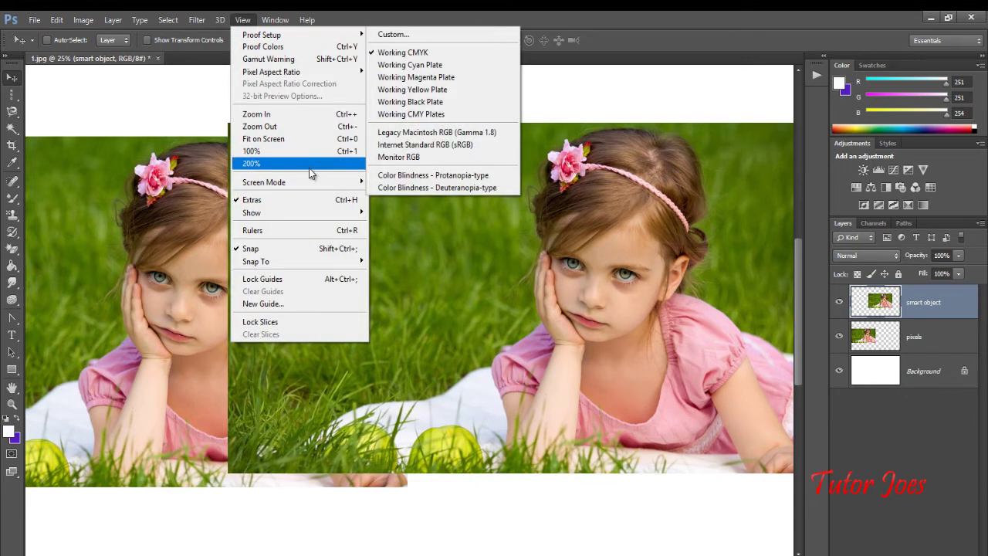
pyautogui.click(309, 142)
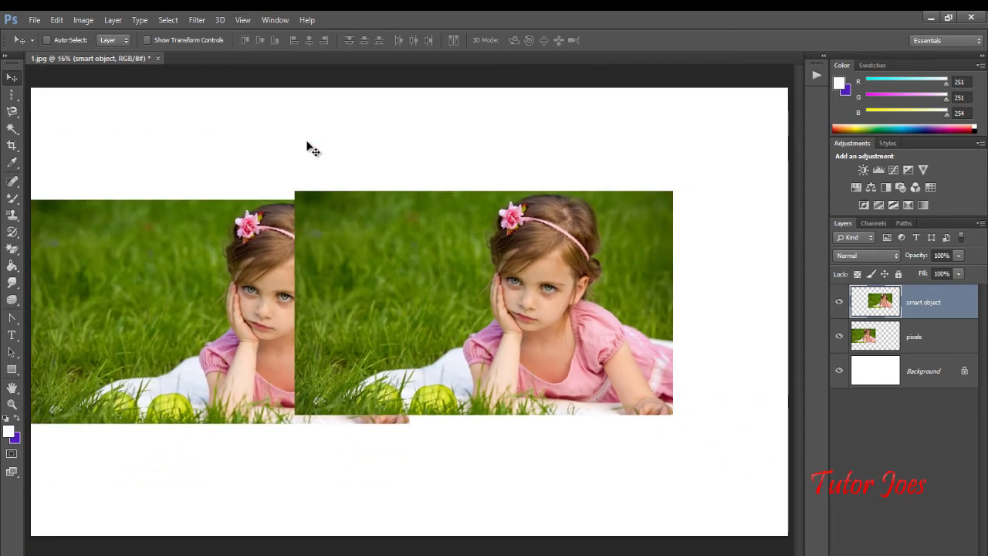
pyautogui.moveTo(511, 356); pyautogui.dragTo(629, 364)
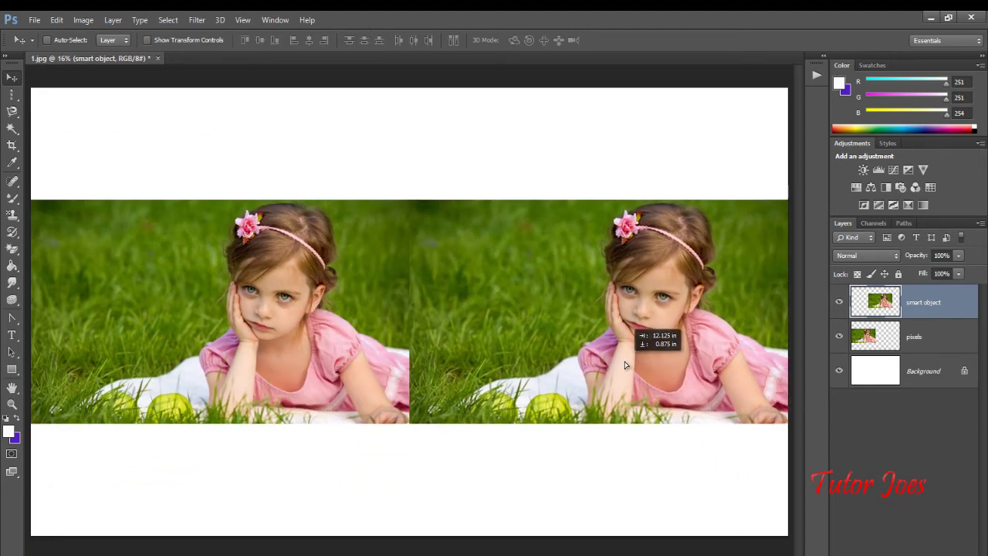
pyautogui.moveTo(629, 362); pyautogui.dragTo(622, 364)
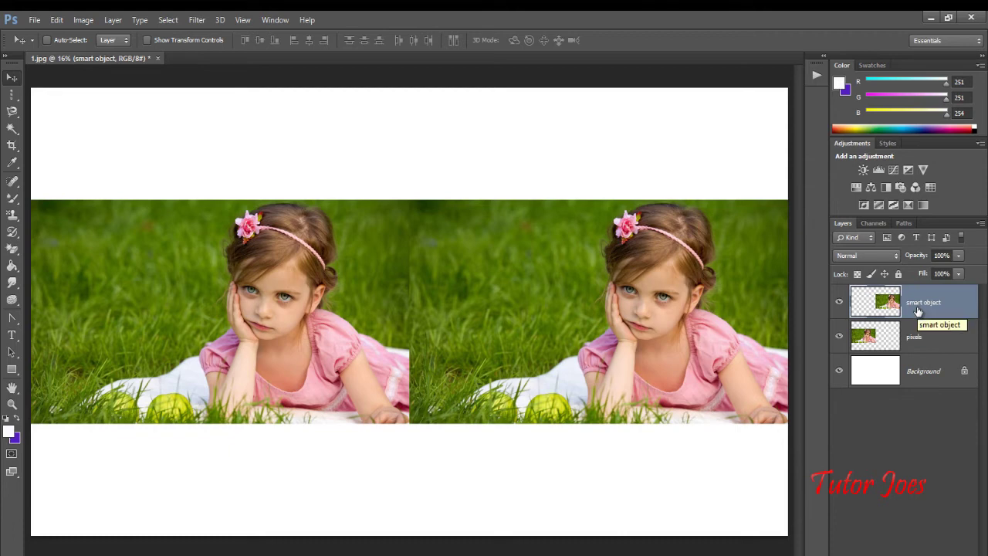
# Step: Convert the 'smart object' layer to a Smart Object, then select the pixels layer
pyautogui.click(916, 350)
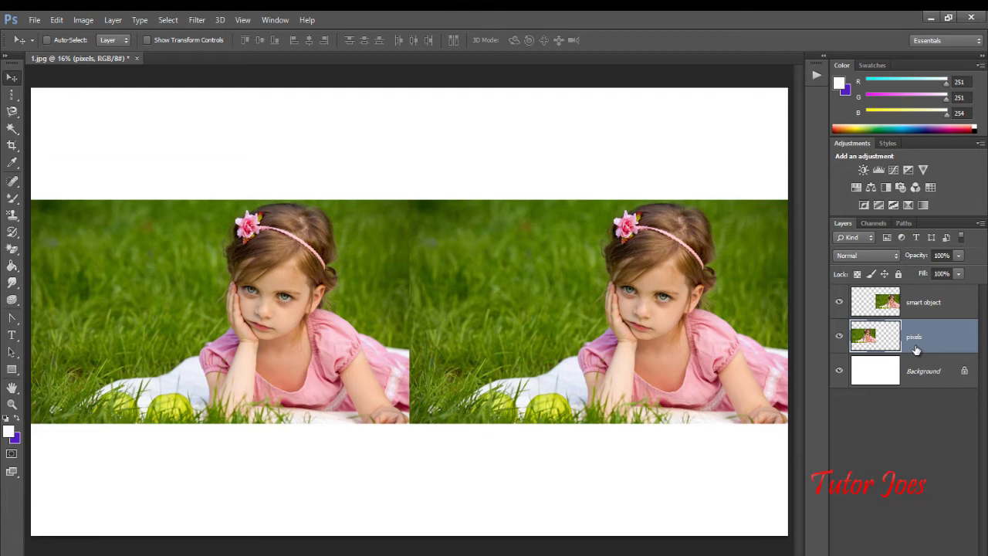
pyautogui.click(917, 307)
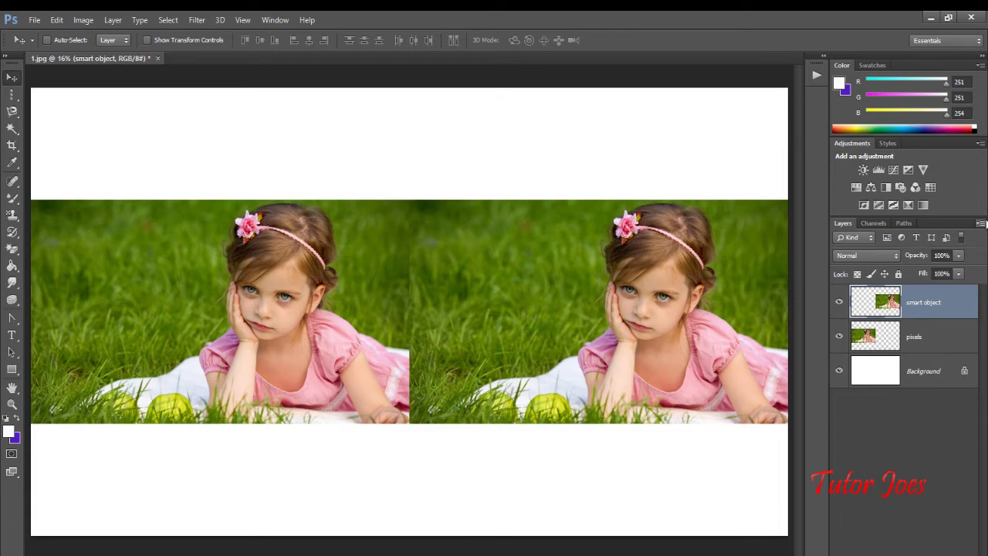
pyautogui.rightClick(918, 298)
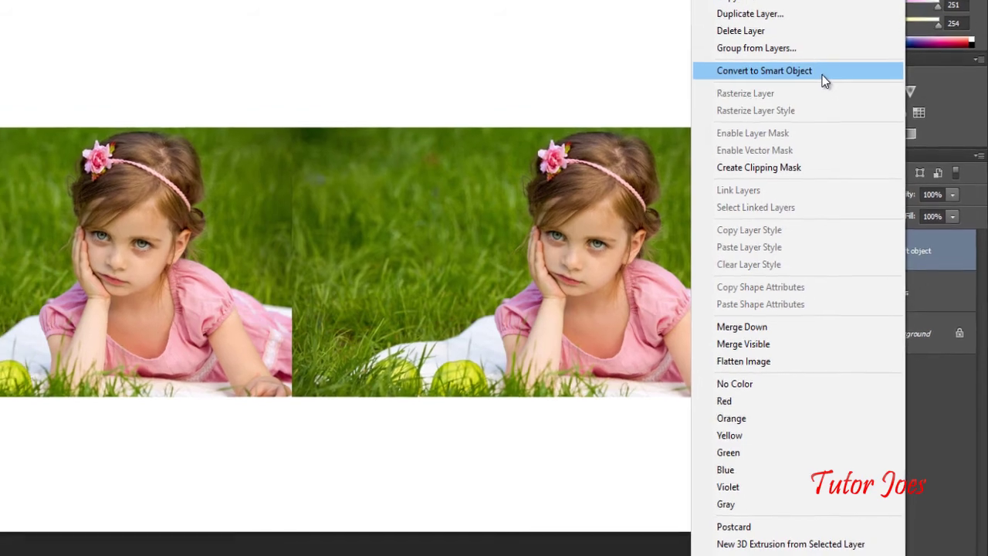
pyautogui.click(817, 64)
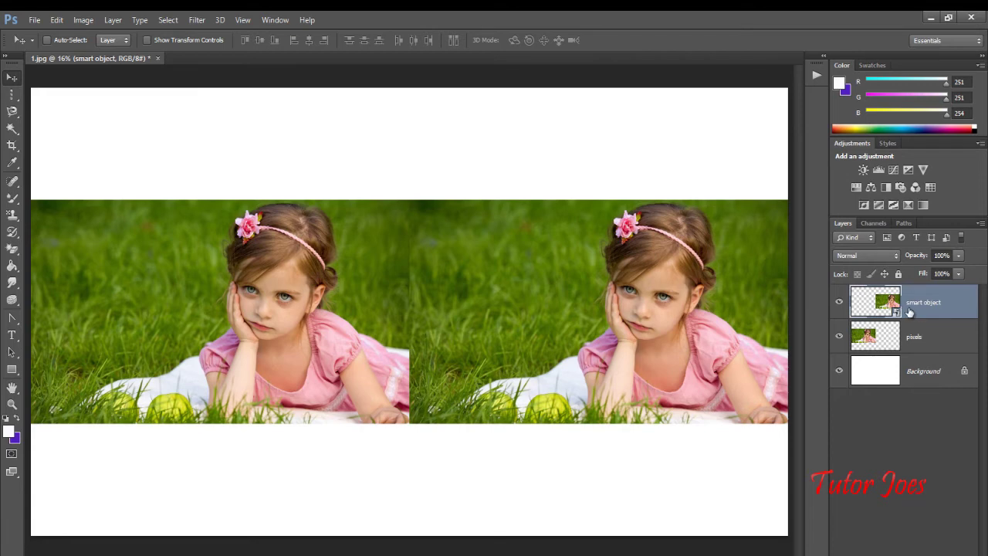
pyautogui.click(918, 341)
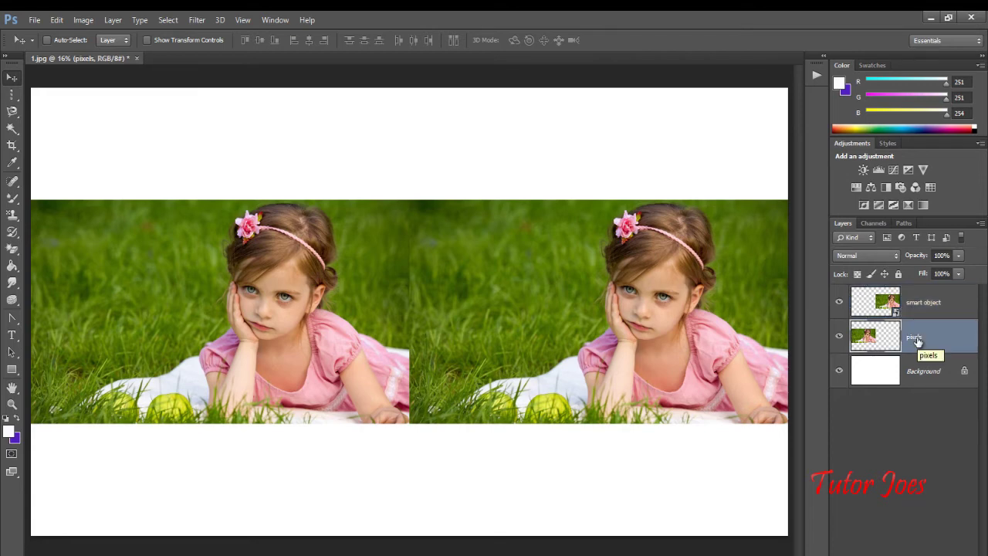
pyautogui.hotkey('ctrl', 't')
# Step: Free Transform the pixels photo down to 10% width and 10% height
pyautogui.click(56, 20)
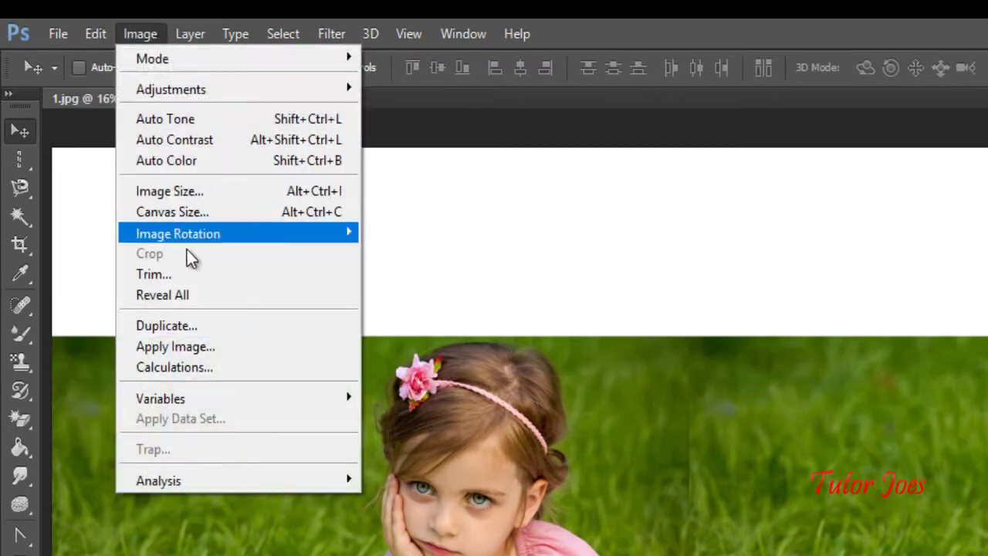
pyautogui.click(154, 439)
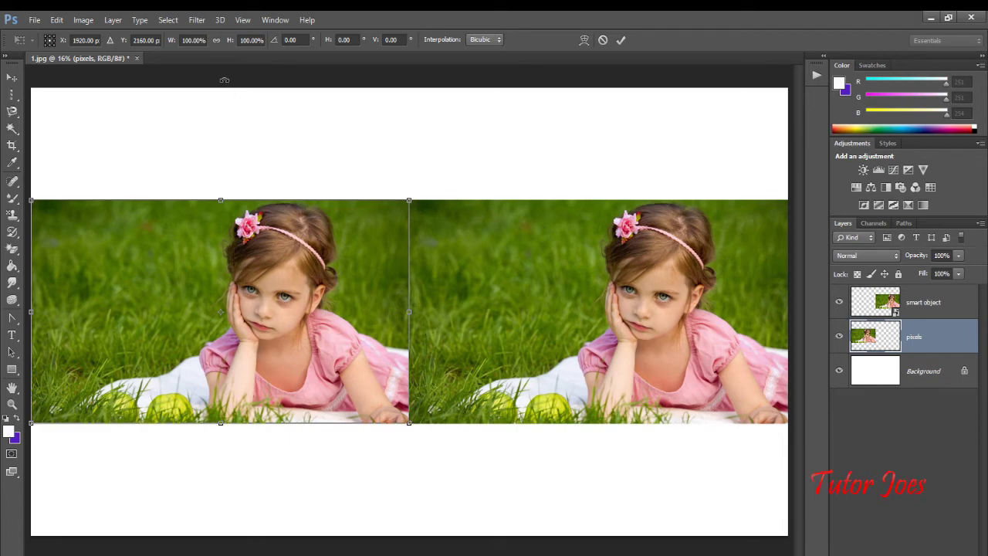
pyautogui.click(190, 39)
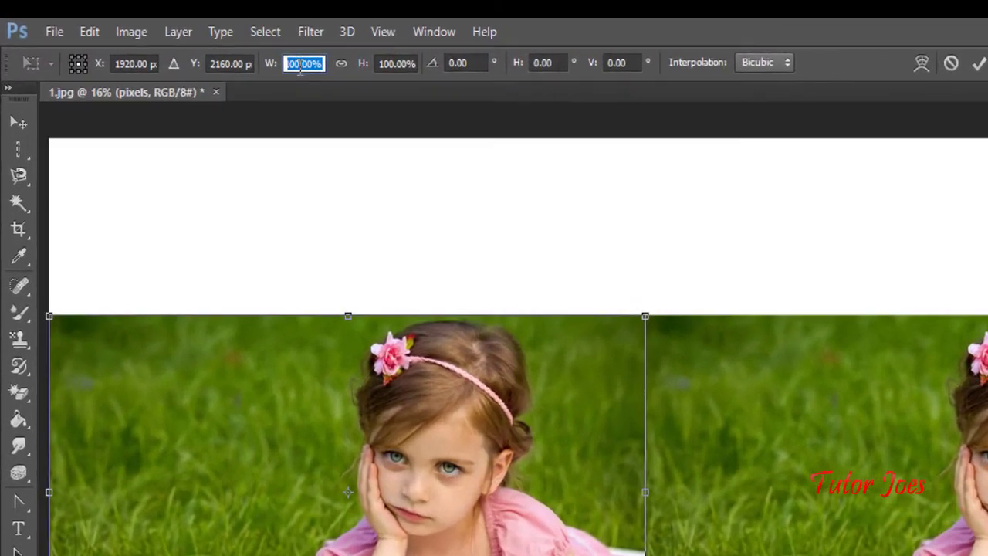
pyautogui.write('1')
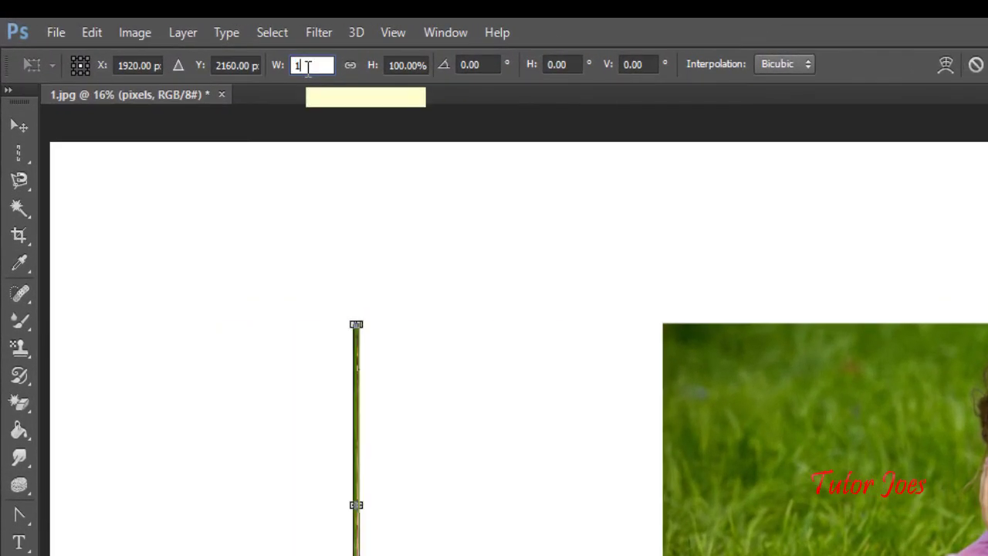
pyautogui.write('0')
pyautogui.click(406, 67)
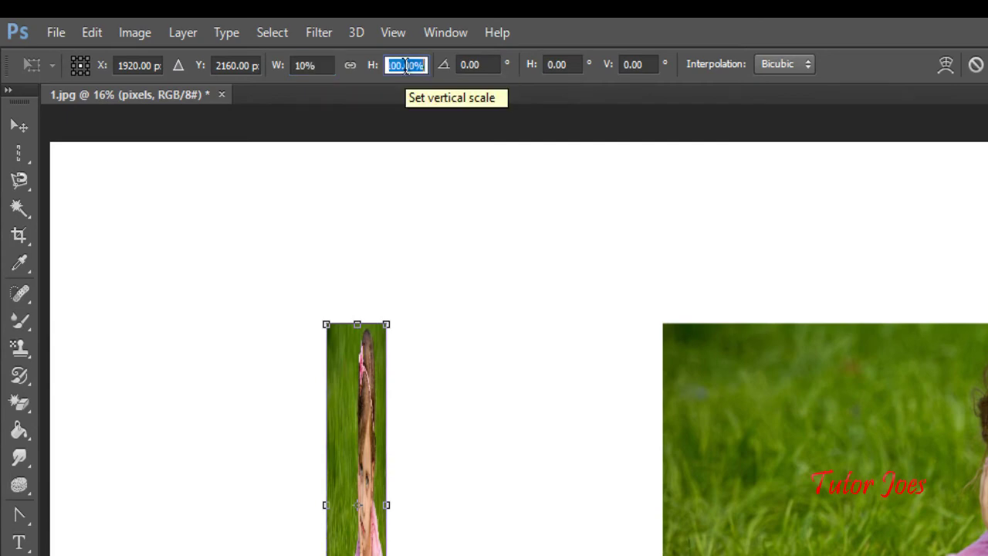
pyautogui.write('10')
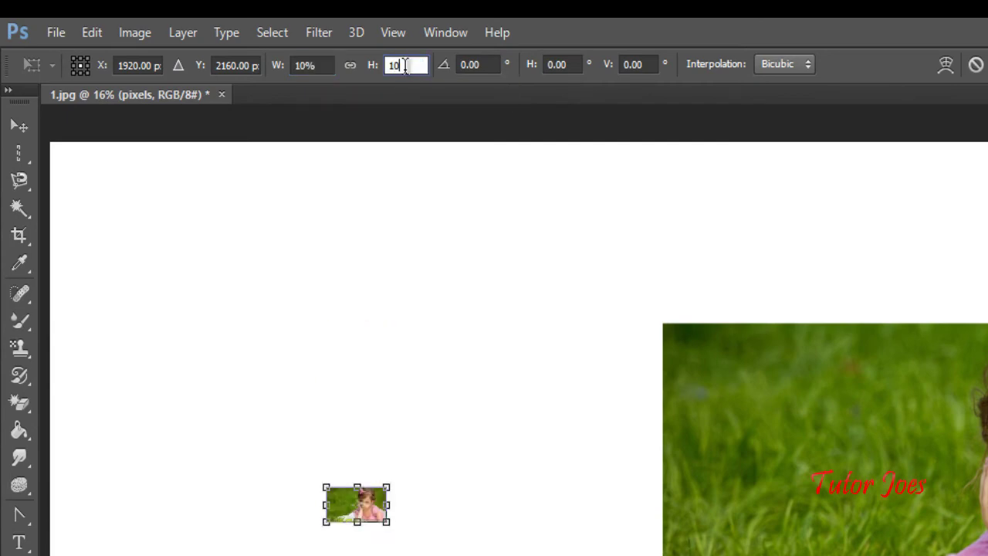
pyautogui.press('Return')
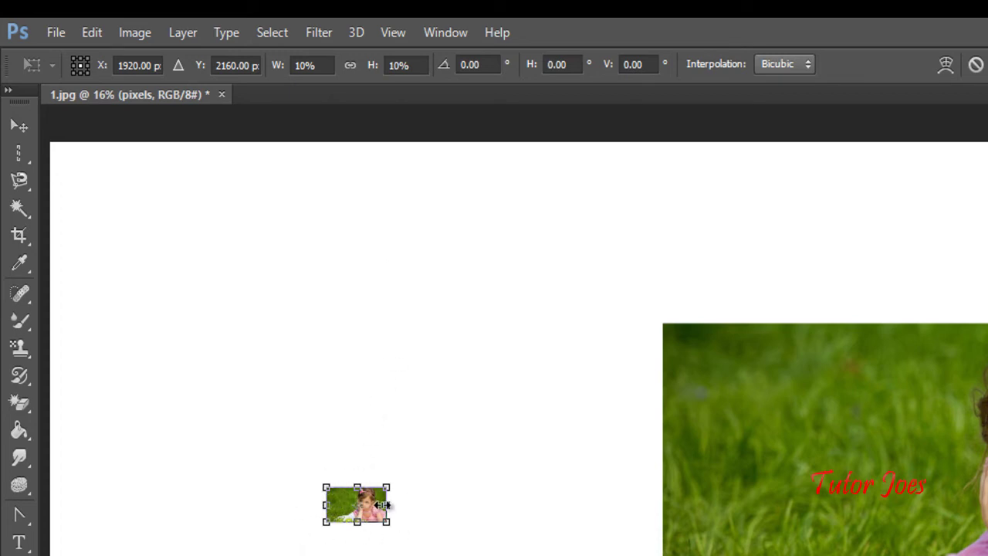
pyautogui.press('Return')
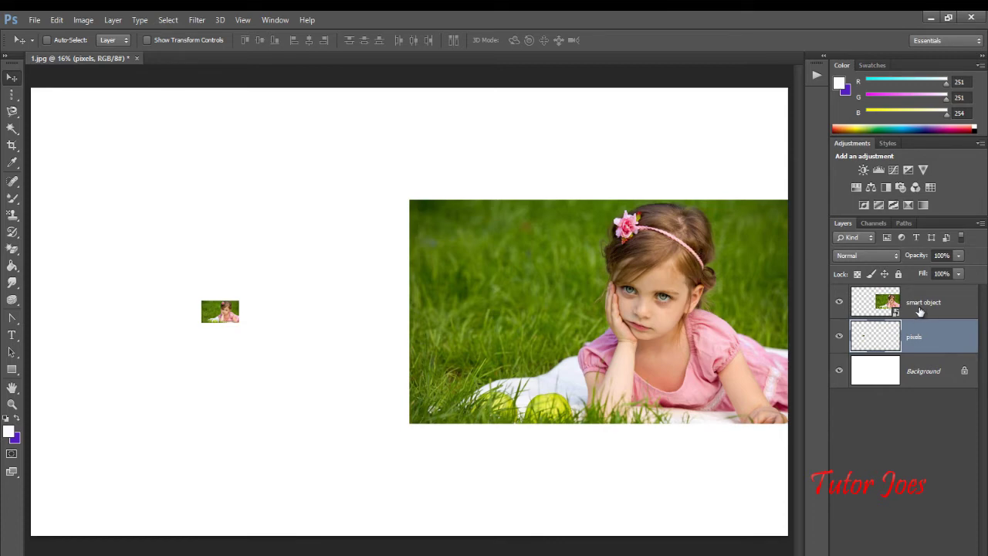
# Step: Select the smart object layer and Free Transform it to 10% width and 10% height
pyautogui.click(919, 311)
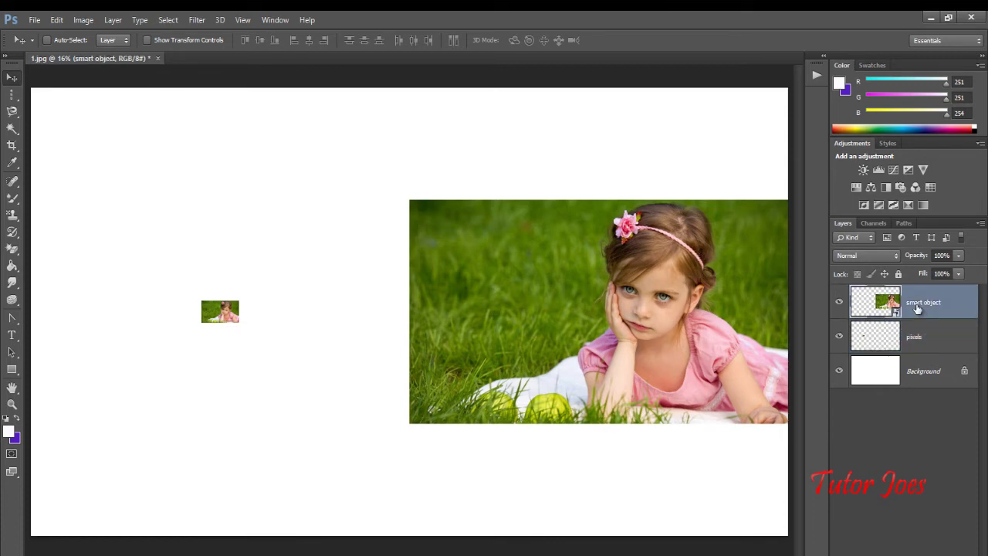
pyautogui.hotkey('ctrl', 't')
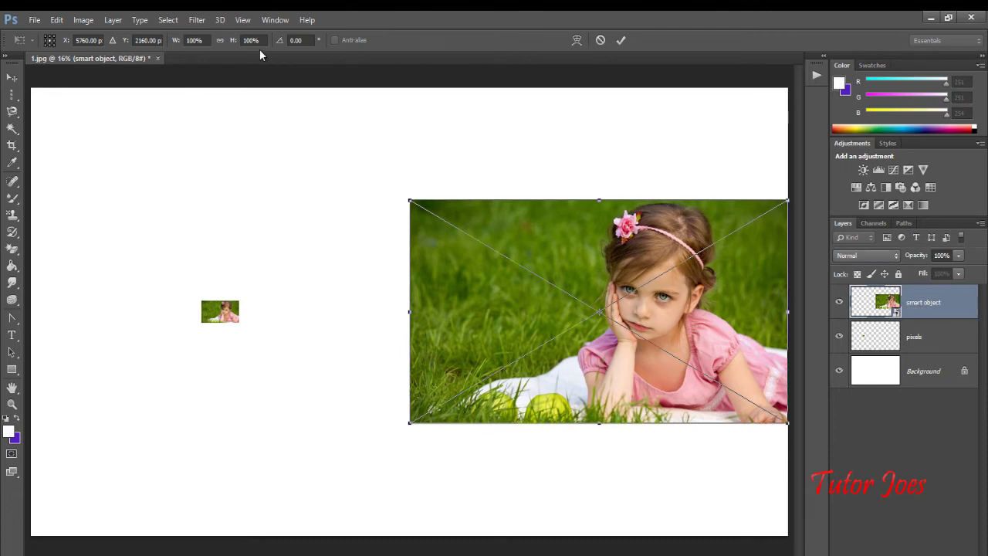
pyautogui.click(193, 40)
pyautogui.click(202, 42)
pyautogui.doubleClick(195, 40)
pyautogui.write('10')
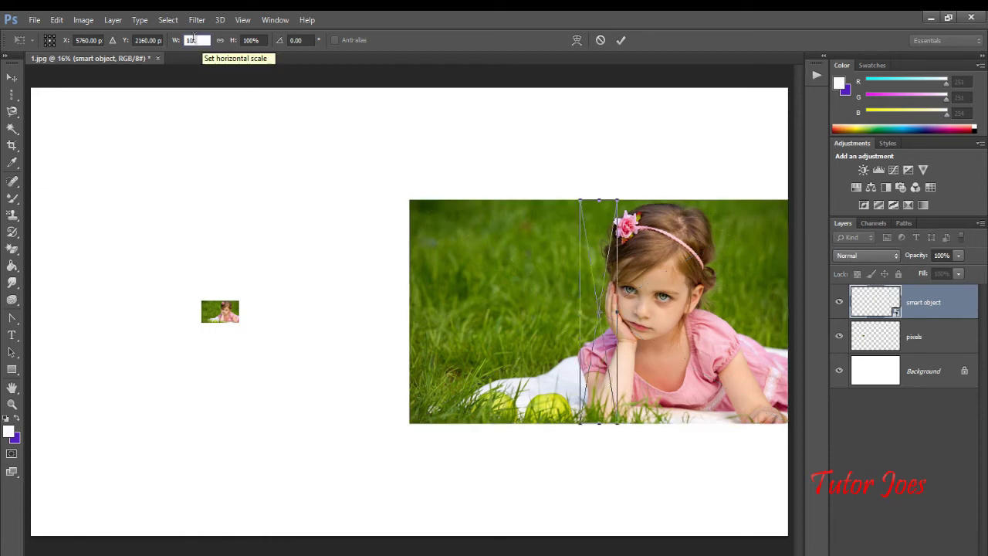
pyautogui.press('Return')
pyautogui.doubleClick(251, 41)
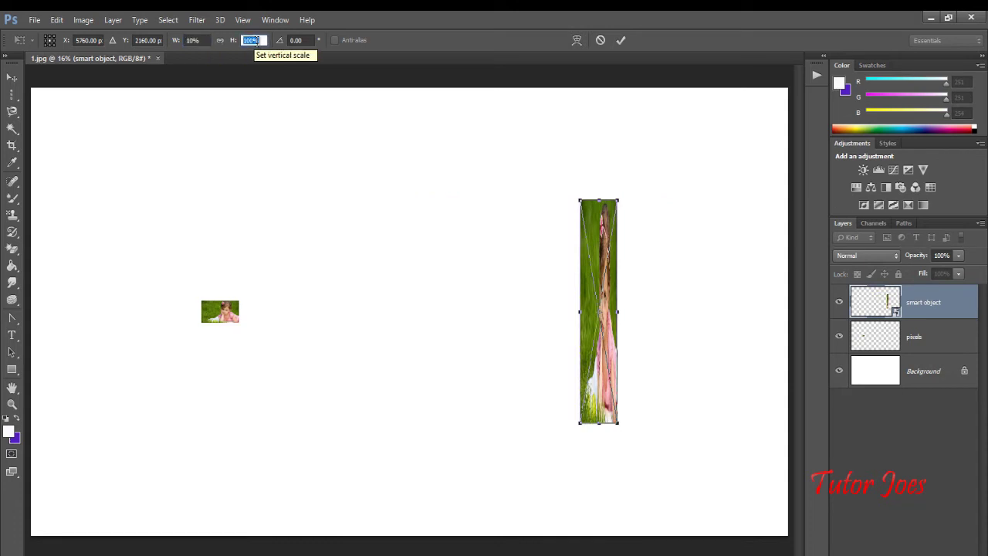
pyautogui.write('10')
pyautogui.press('Return')
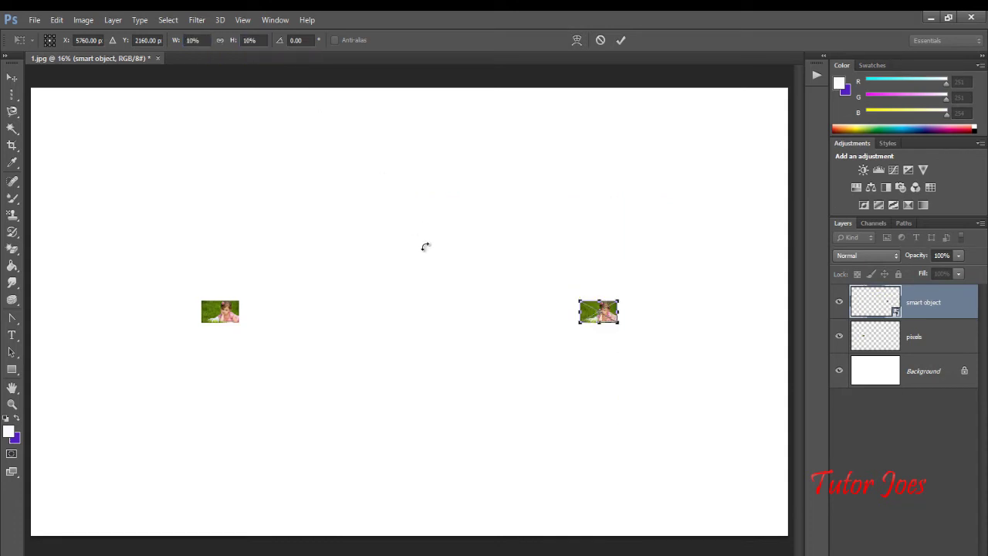
pyautogui.press('Return')
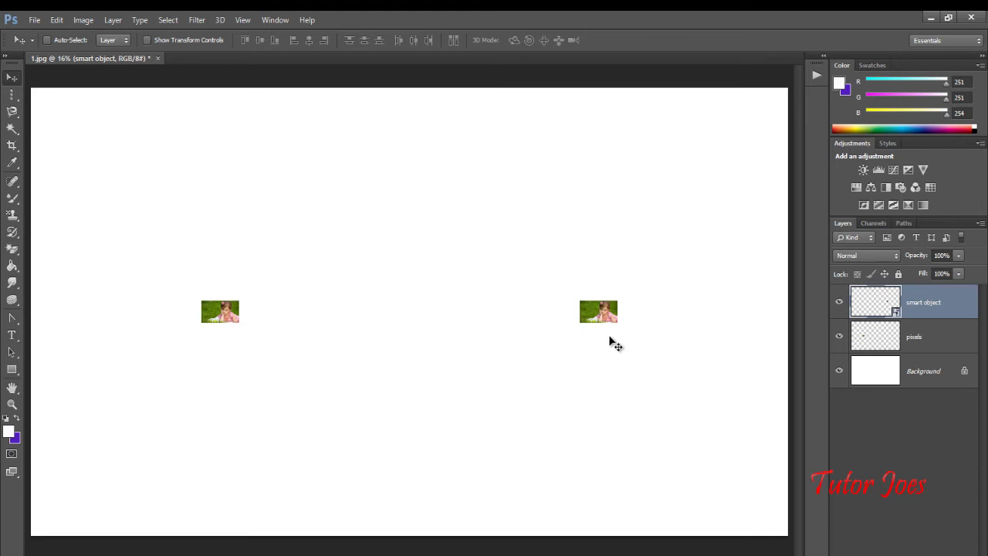
# Step: Select the pixels layer and Free Transform it up to 500% width and height
pyautogui.click(913, 346)
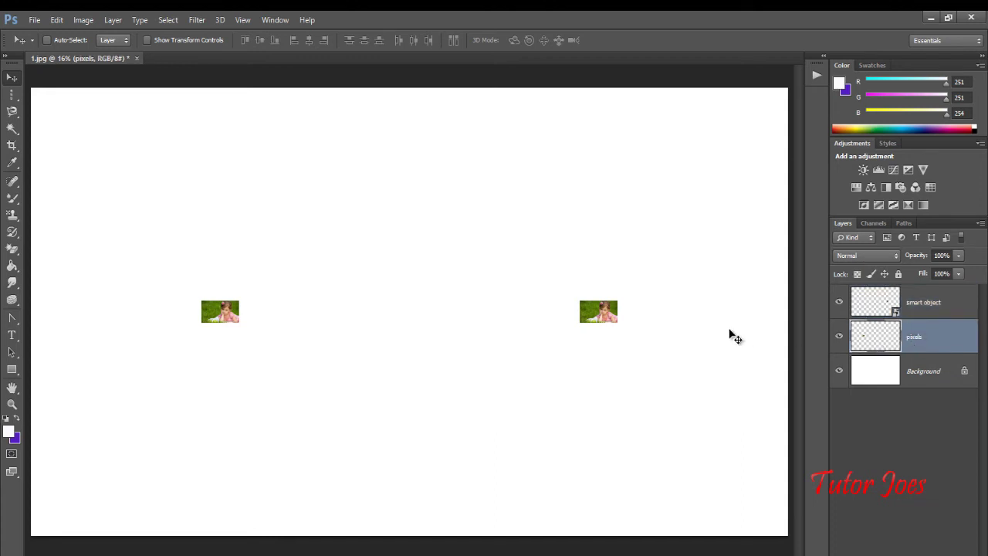
pyautogui.hotkey('ctrl', 't')
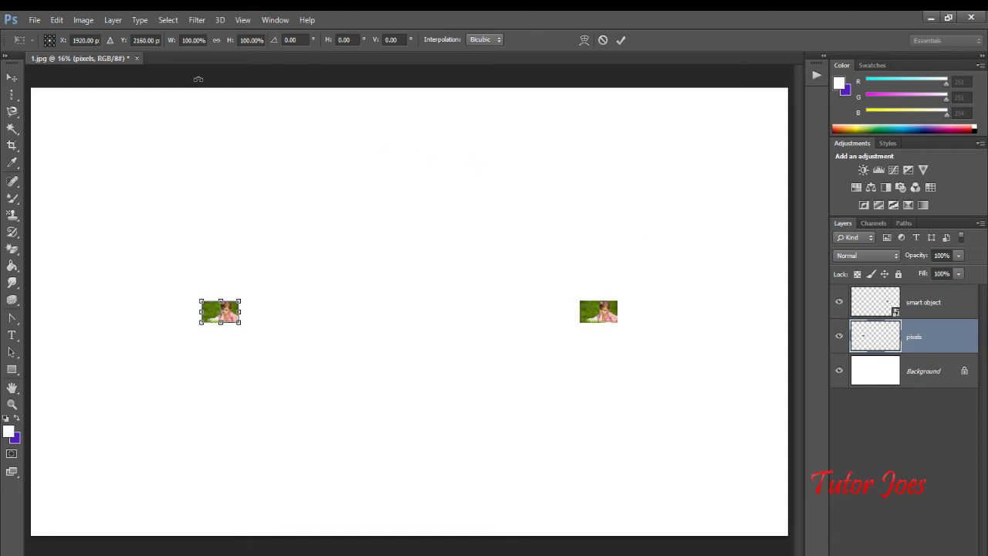
pyautogui.click(190, 40)
pyautogui.write('5')
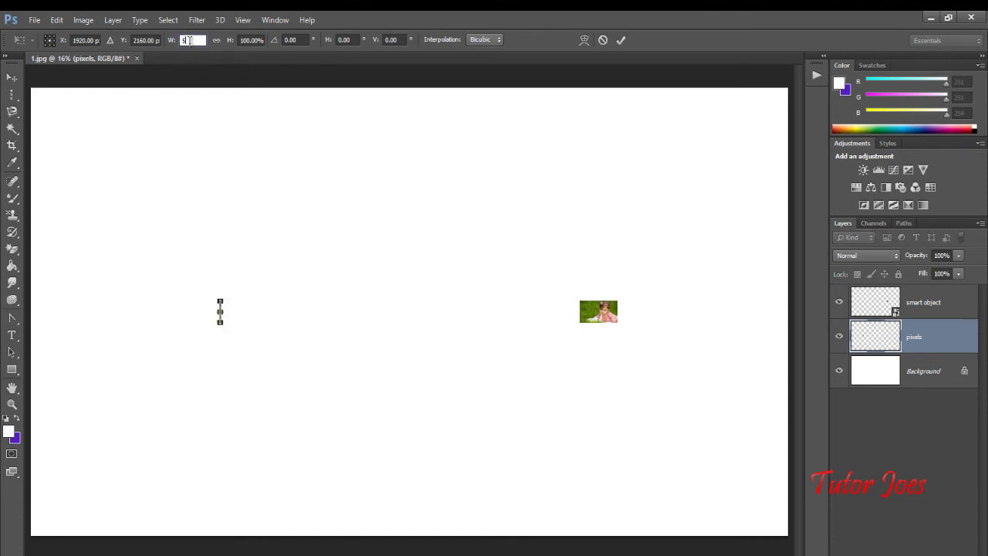
pyautogui.write('00')
pyautogui.click(252, 39)
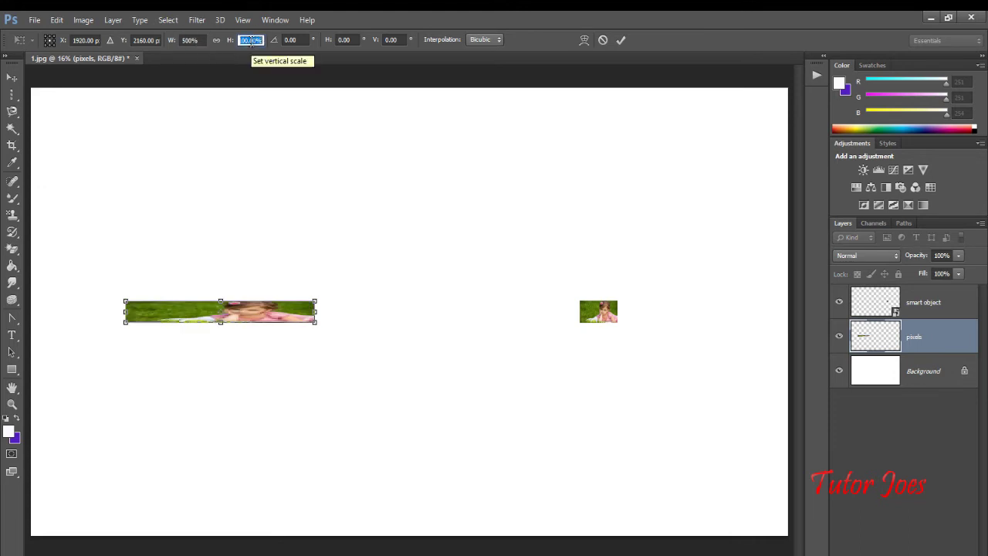
pyautogui.write('500')
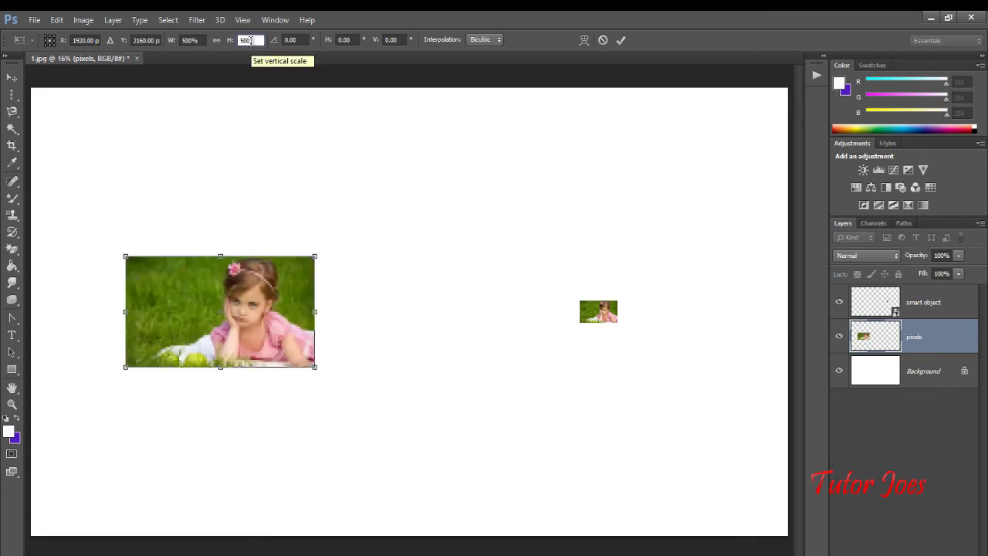
pyautogui.press('Return')
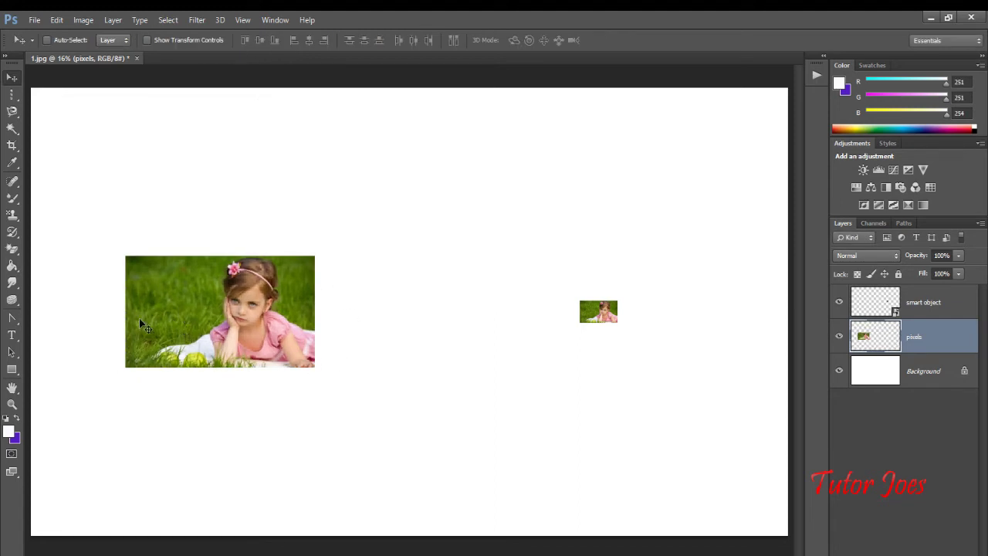
# Step: Transform the smart object layer to 50% width and 50% height
pyautogui.click(954, 311)
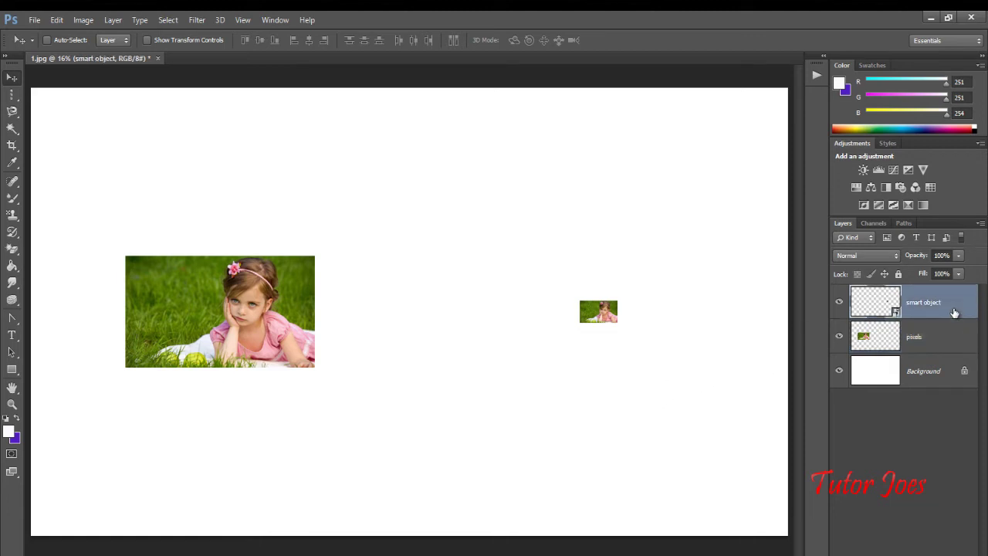
pyautogui.hotkey('ctrl', 't')
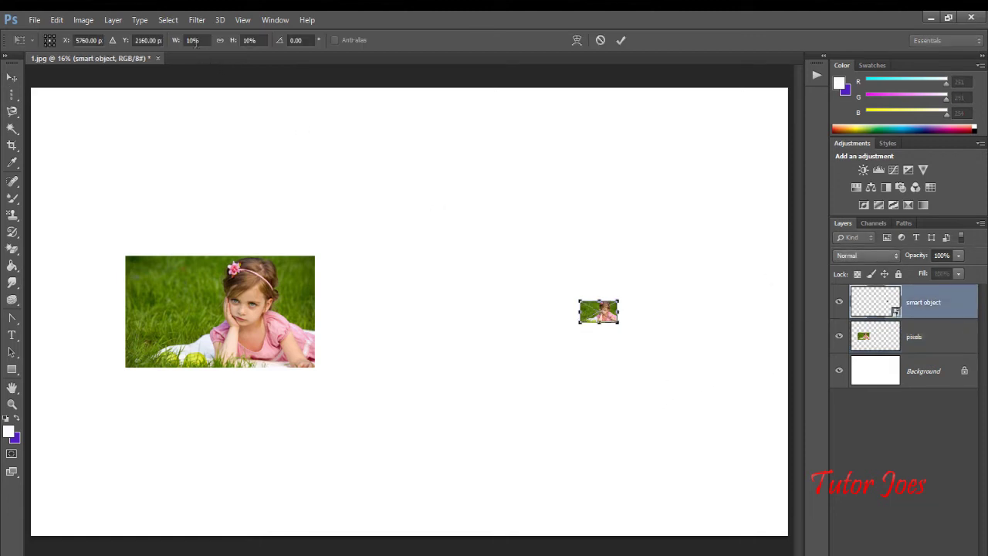
pyautogui.click(192, 40)
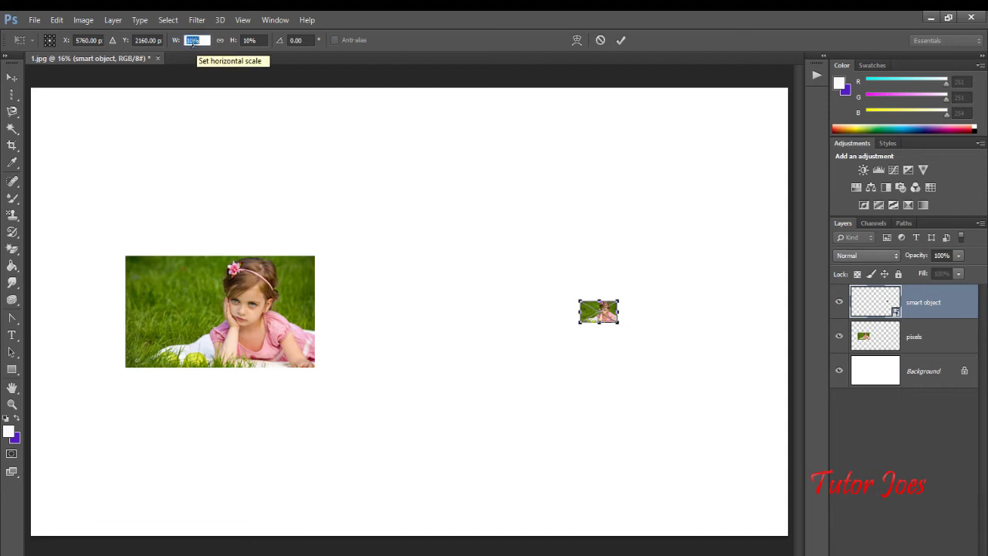
pyautogui.write('50')
pyautogui.press('Return')
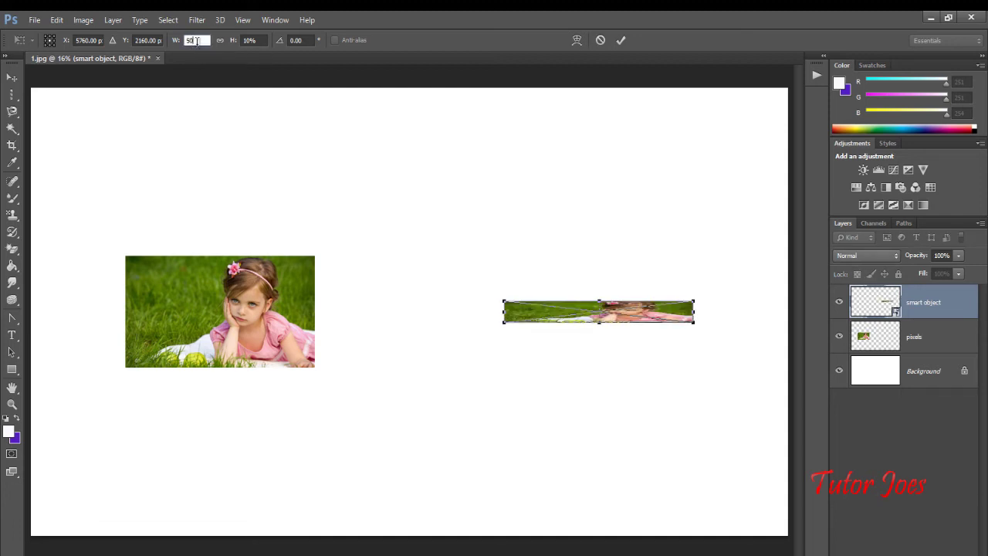
pyautogui.click(251, 40)
pyautogui.write('50')
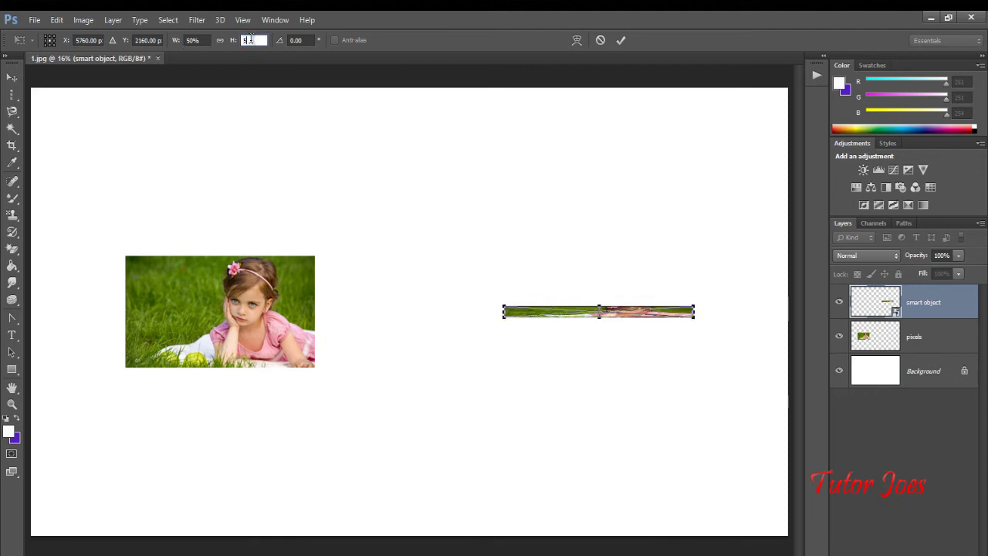
pyautogui.press('Return')
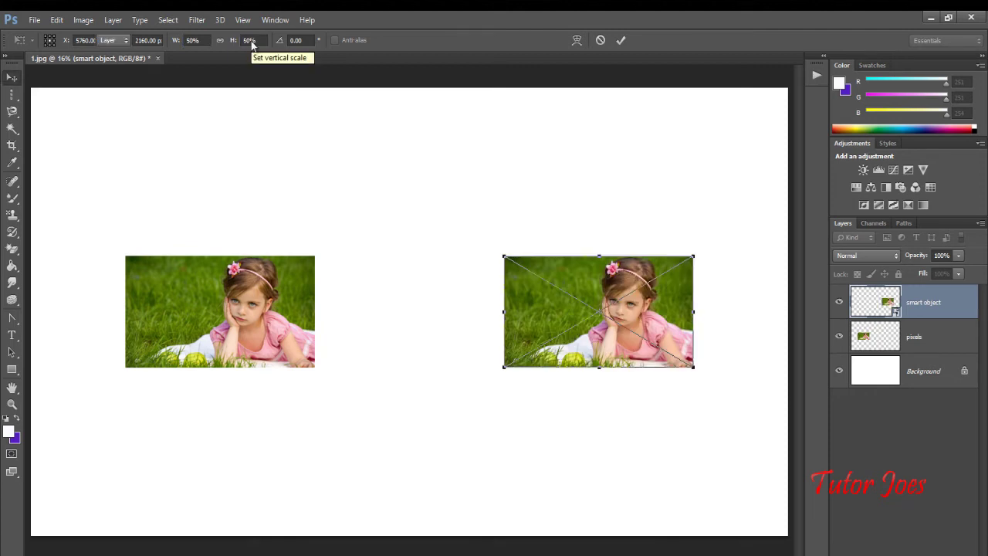
pyautogui.press('Return')
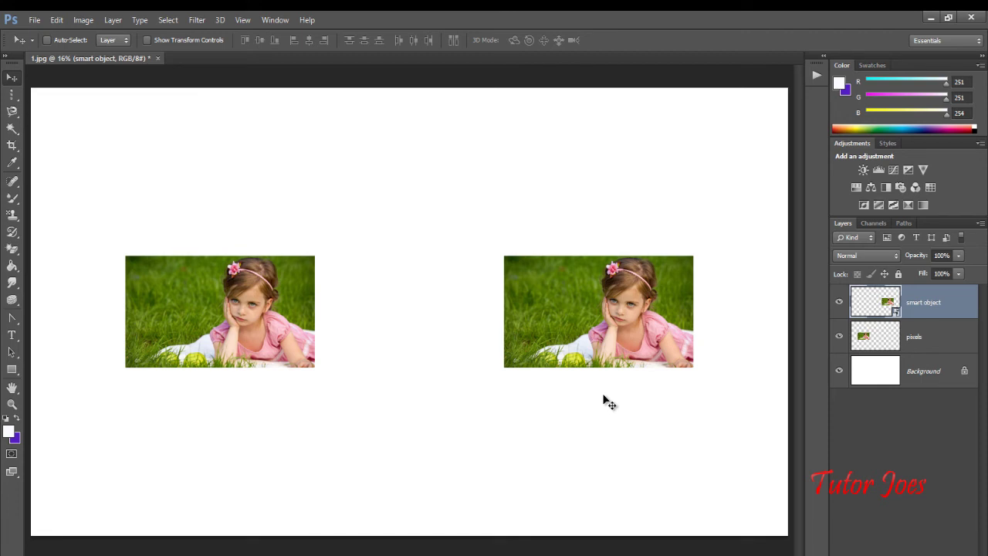
pyautogui.hotkey('ctrl', '+')
pyautogui.hotkey('ctrl', '+')
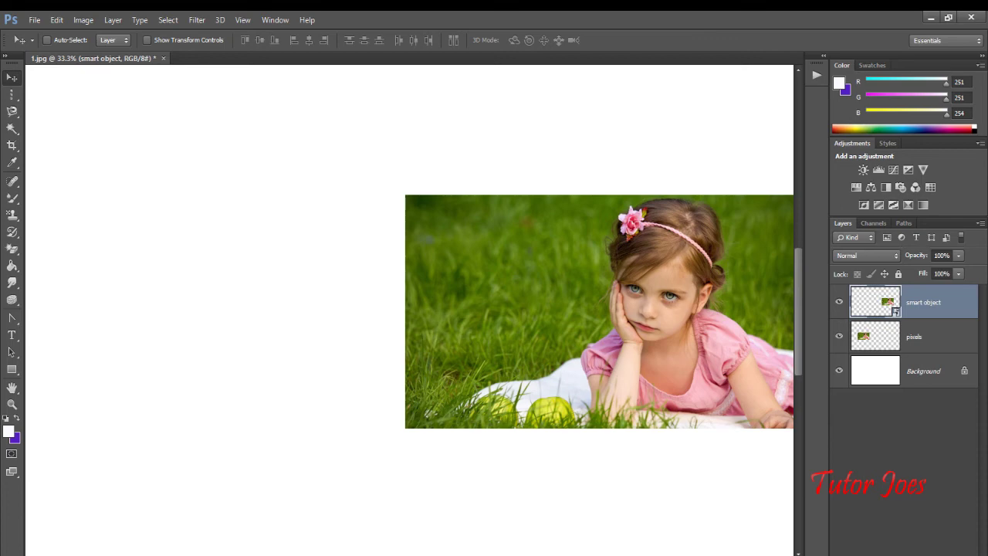
pyautogui.hotkey('ctrl', '-')
pyautogui.hotkey('ctrl', '-')
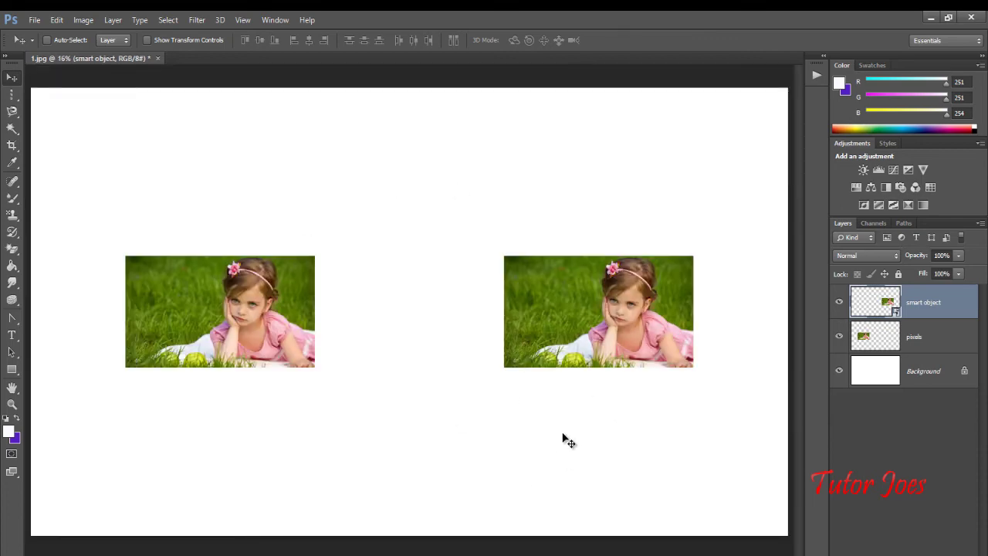
pyautogui.click(920, 334)
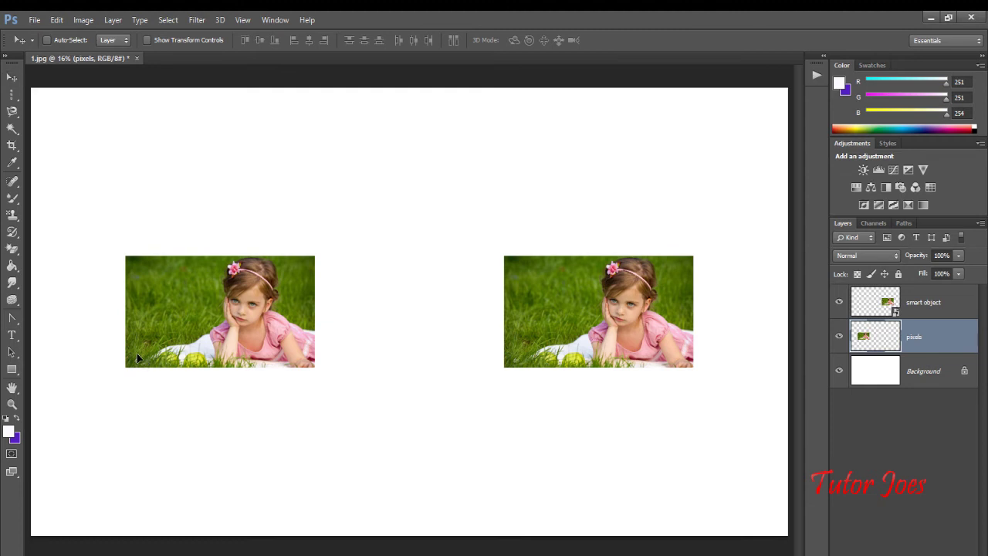
# Step: Transform the pixels layer to 200% width and 200% height
pyautogui.hotkey('ctrl', 't')
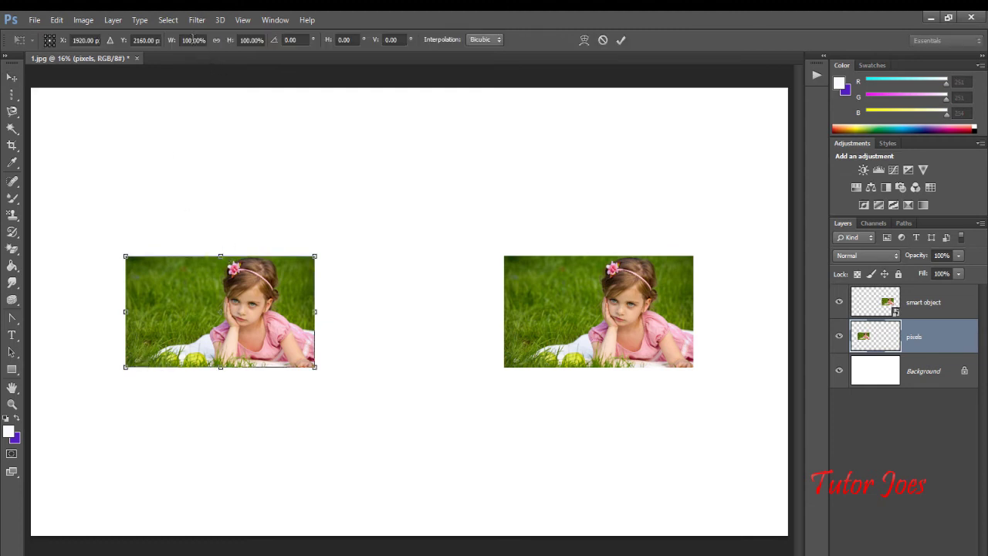
pyautogui.click(193, 41)
pyautogui.write('200')
pyautogui.click(252, 40)
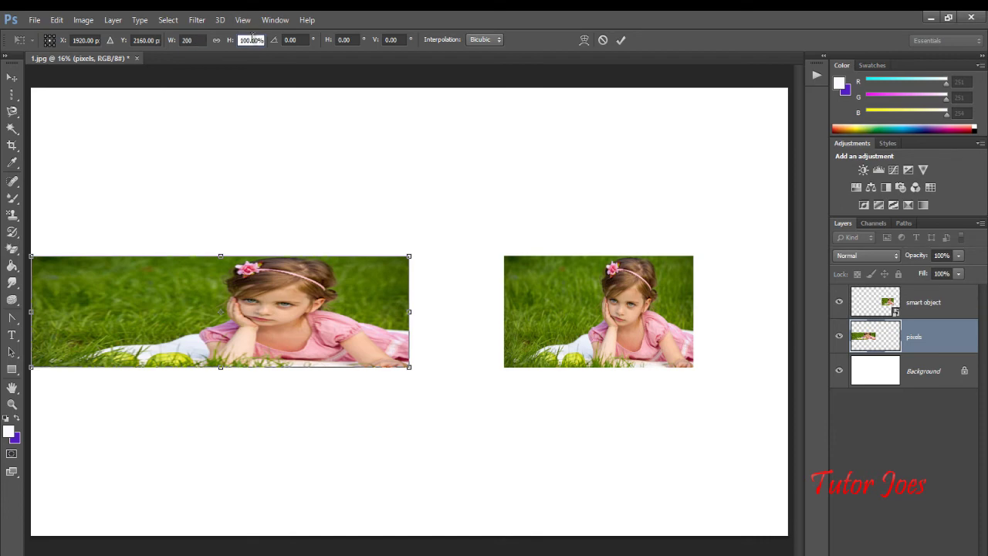
pyautogui.write('200')
pyautogui.press('Return')
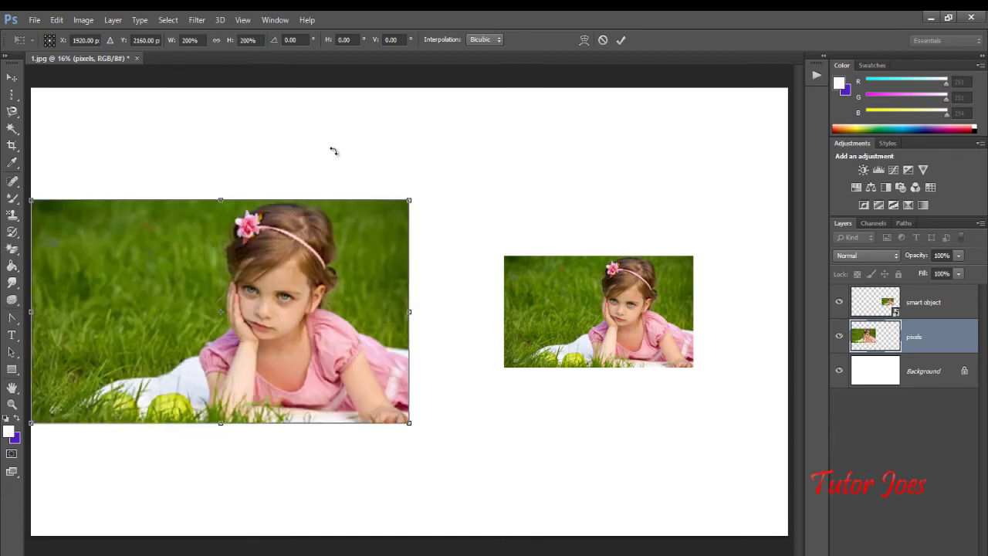
pyautogui.press('Return')
pyautogui.click(923, 305)
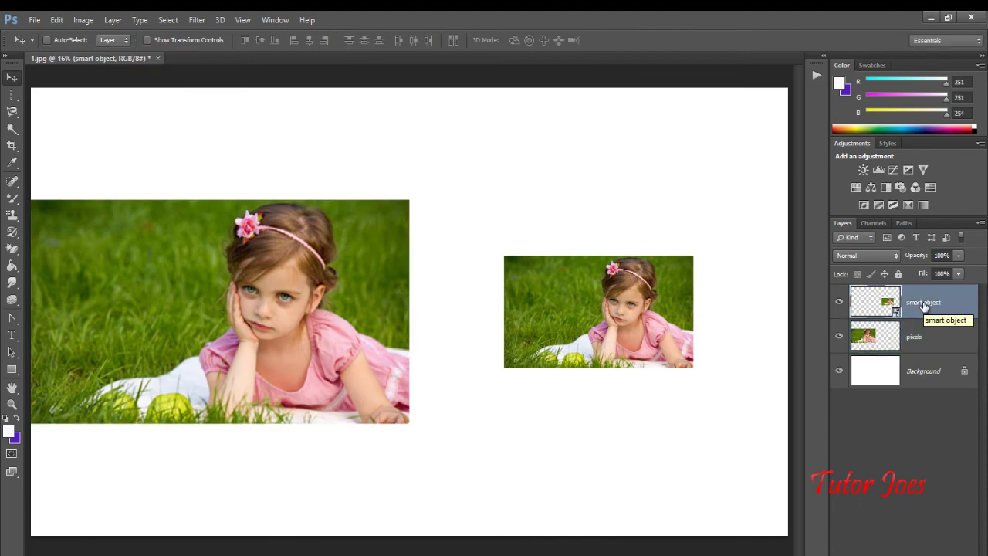
# Step: Transform the smart object layer to 100% width and 100% height
pyautogui.hotkey('ctrl', 't')
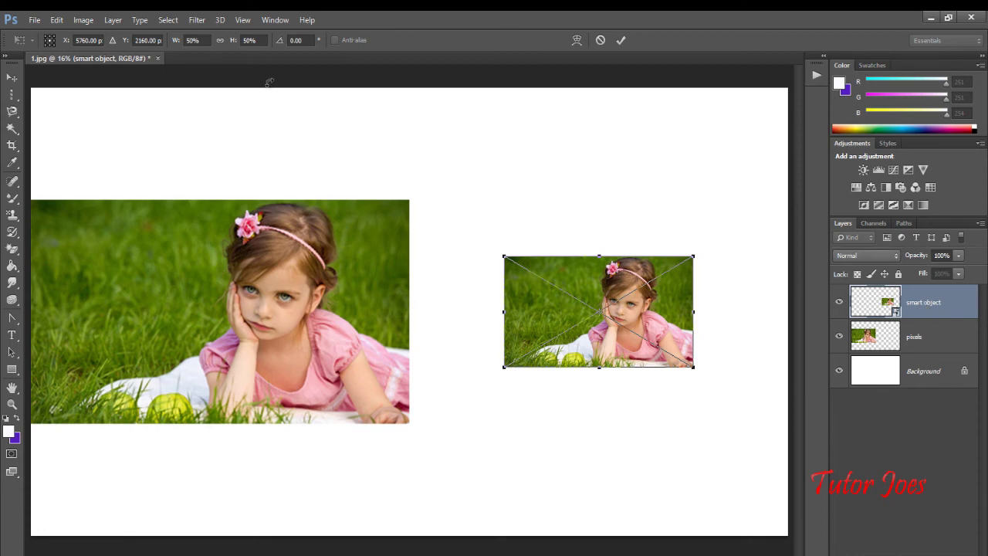
pyautogui.click(191, 40)
pyautogui.write('100')
pyautogui.click(250, 40)
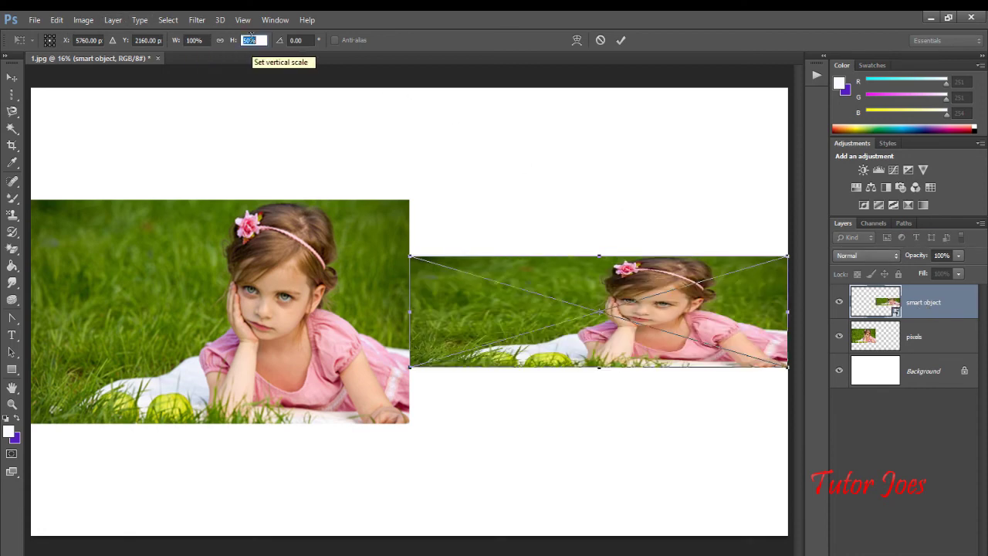
pyautogui.write('100')
pyautogui.press('Return')
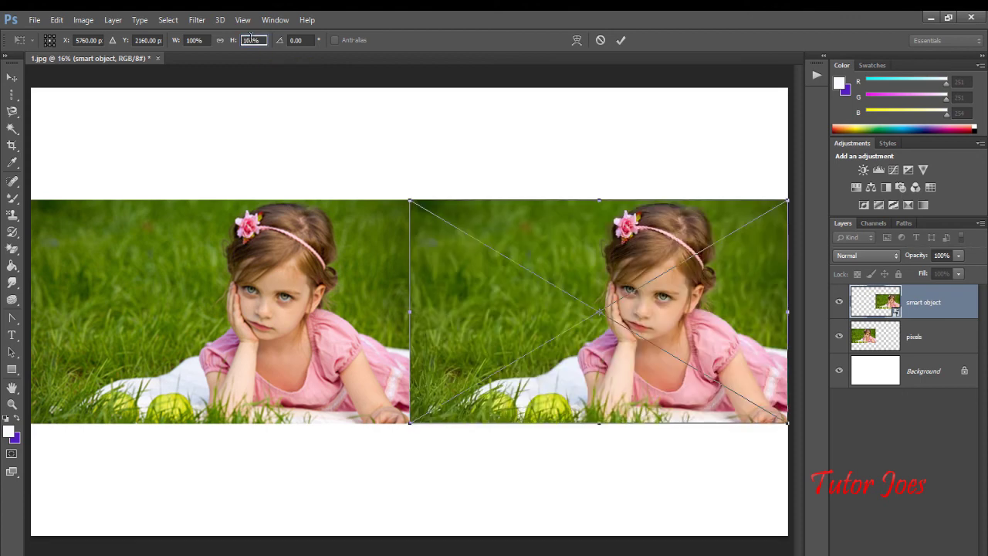
pyautogui.press('Return')
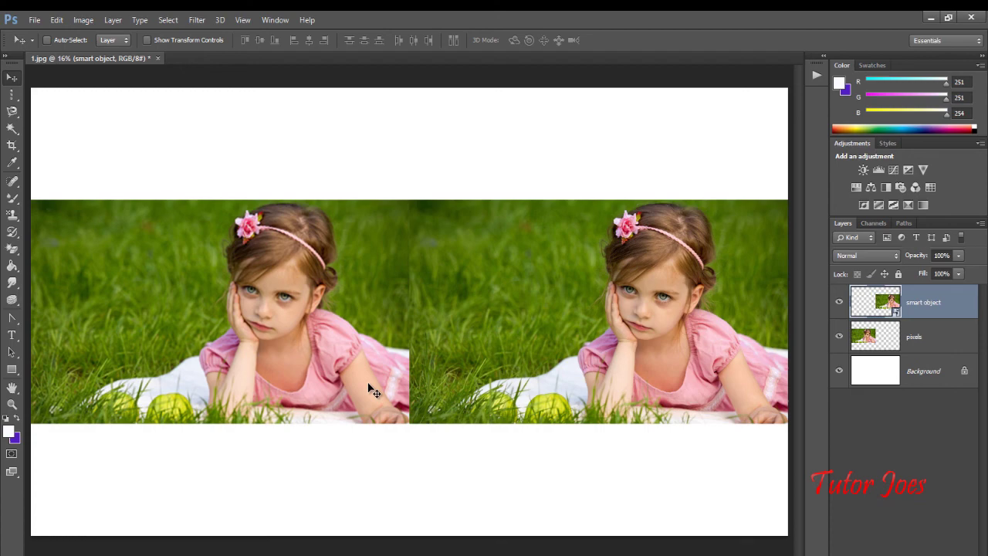
pyautogui.hotkey('ctrl', '+')
pyautogui.hotkey('ctrl', '+')
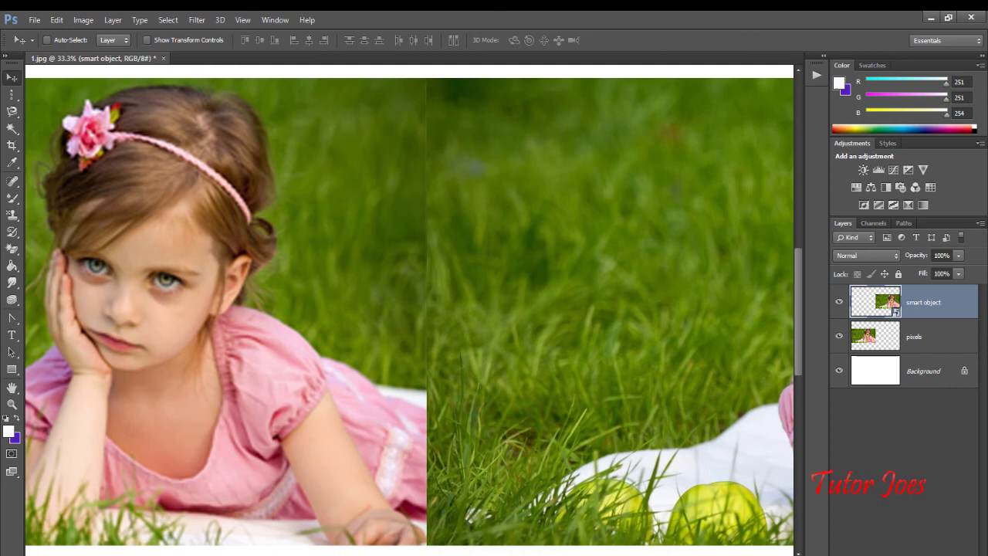
pyautogui.moveTo(610, 309); pyautogui.dragTo(244, 309)
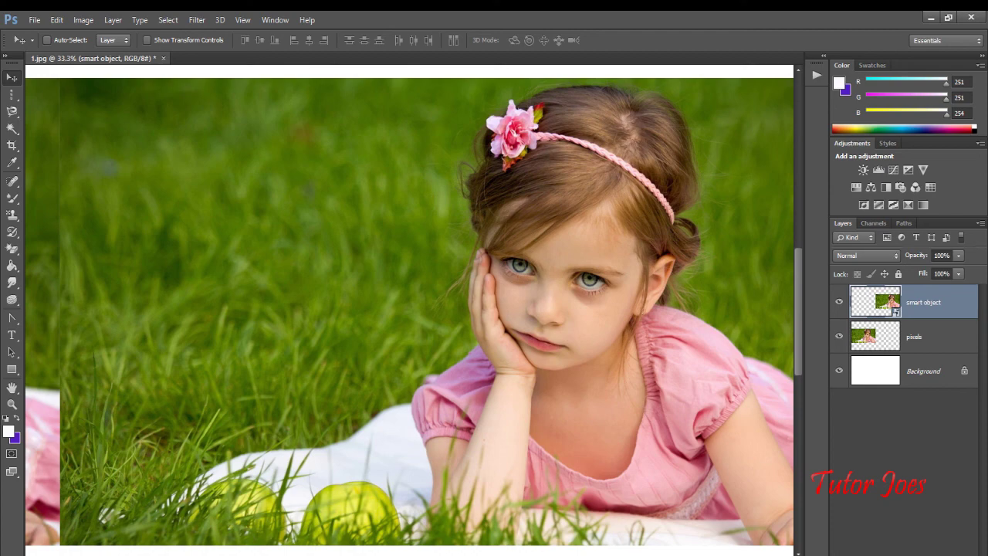
pyautogui.moveTo(463, 309)
pyautogui.mouseDown()
pyautogui.moveTo(490, 309)
pyautogui.moveTo(93, 308)
pyautogui.moveTo(309, 309)
pyautogui.moveTo(185, 308)
pyautogui.mouseUp()
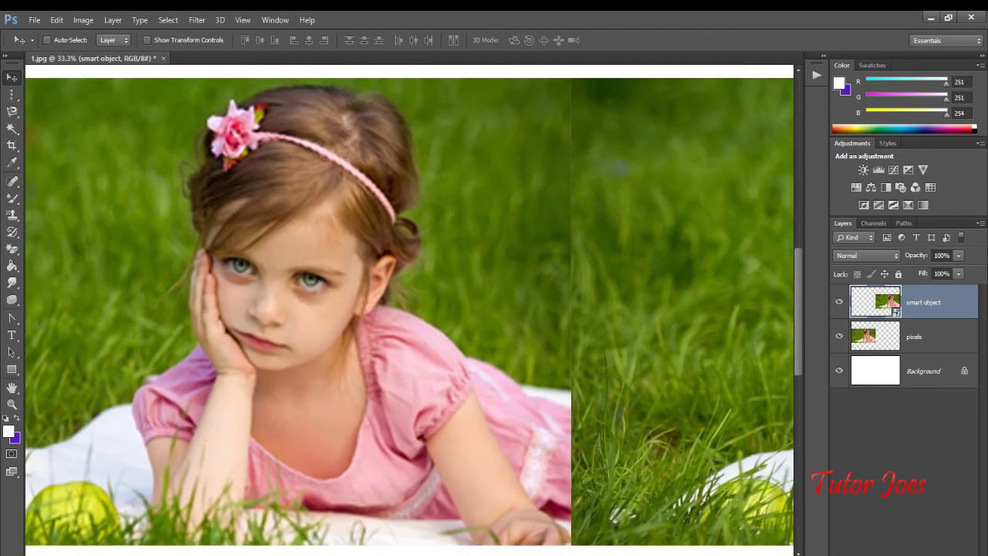
pyautogui.click(239, 21)
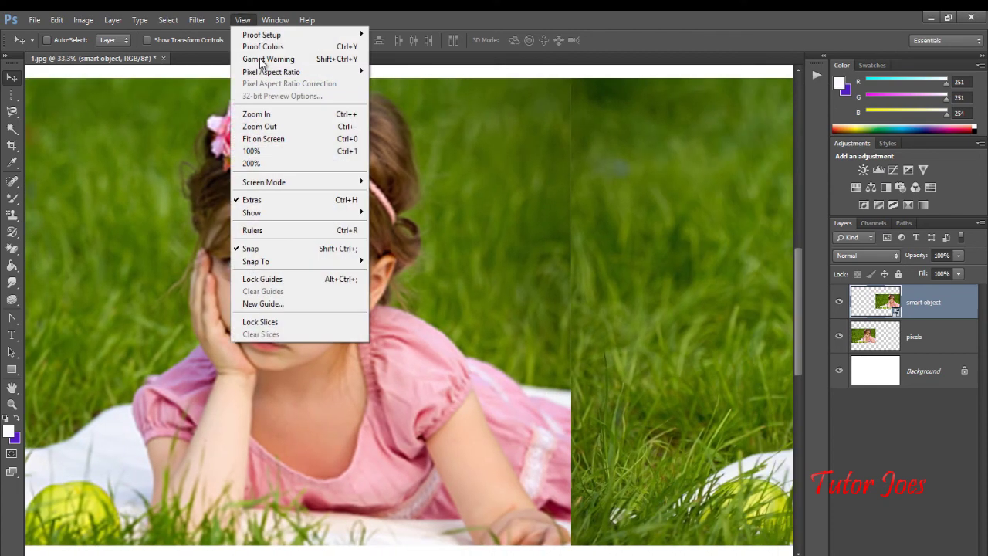
pyautogui.click(284, 139)
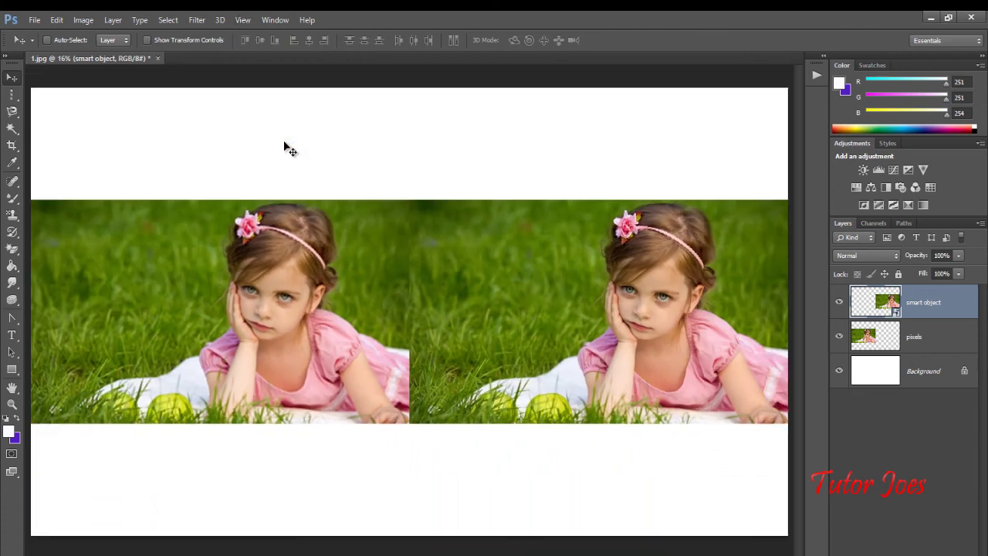